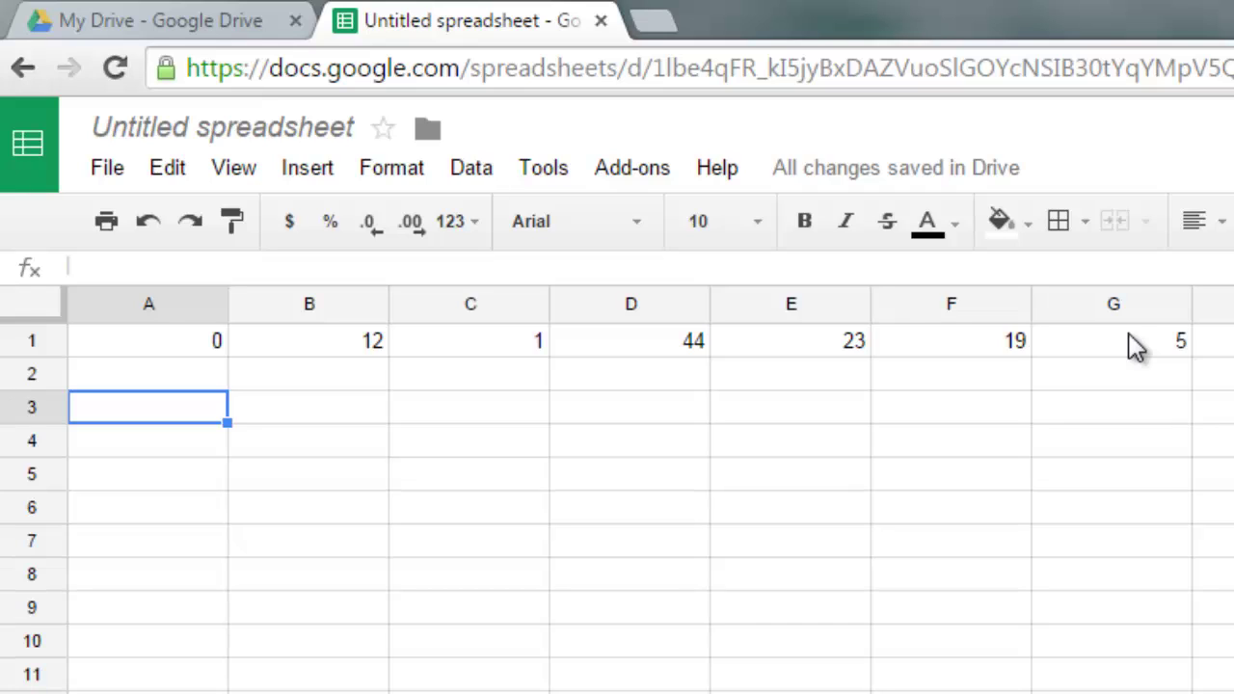
# - Enter =AVERAGE(A1:G1) in A3 to average row 1, giving 14.85714286
pyautogui.doubleClick(179, 421)
pyautogui.write('=')
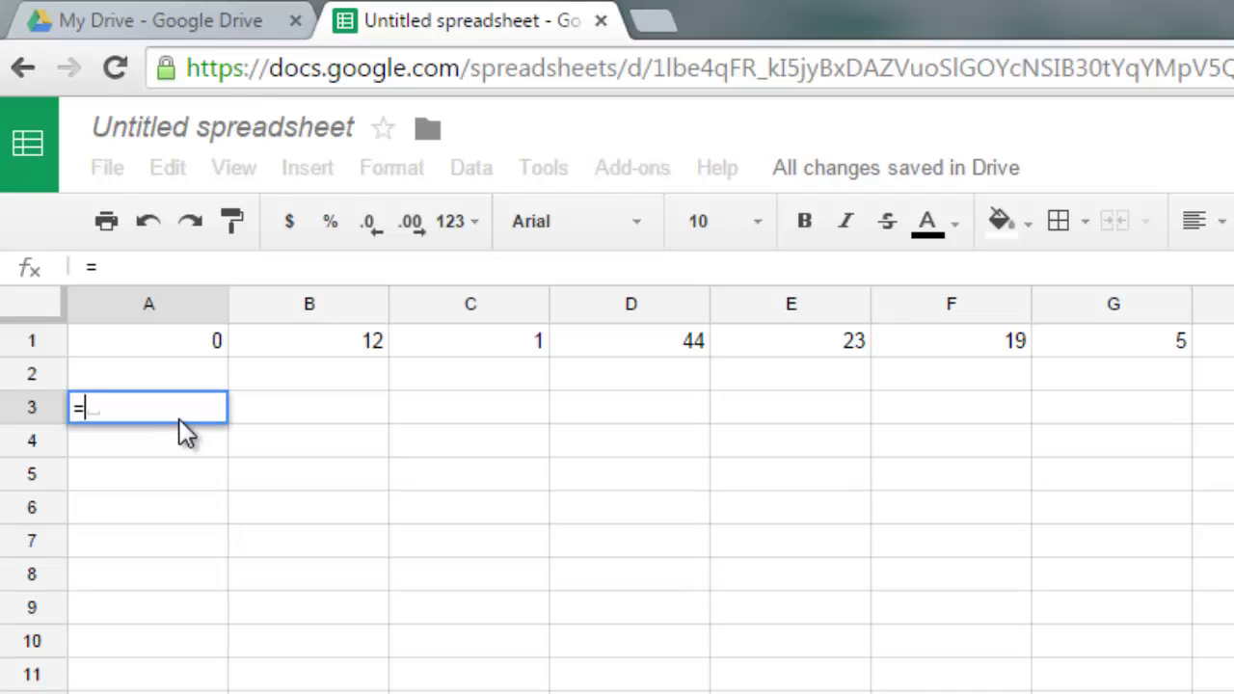
pyautogui.write('AV')
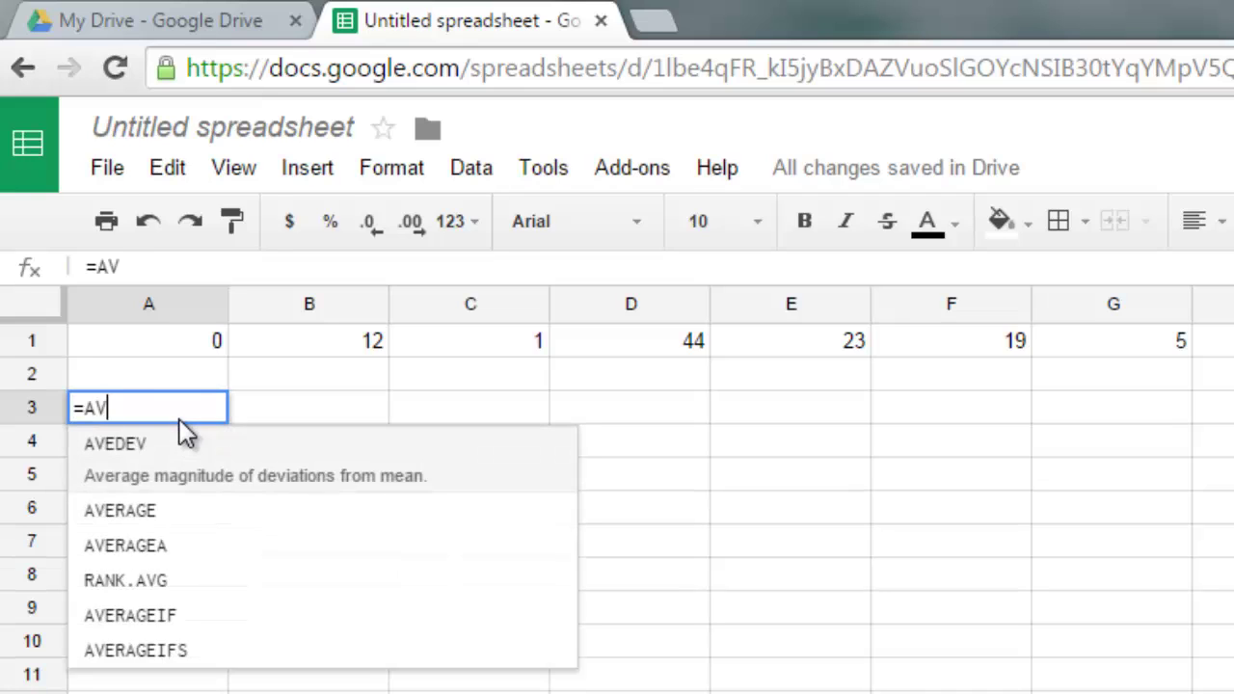
pyautogui.write('ER')
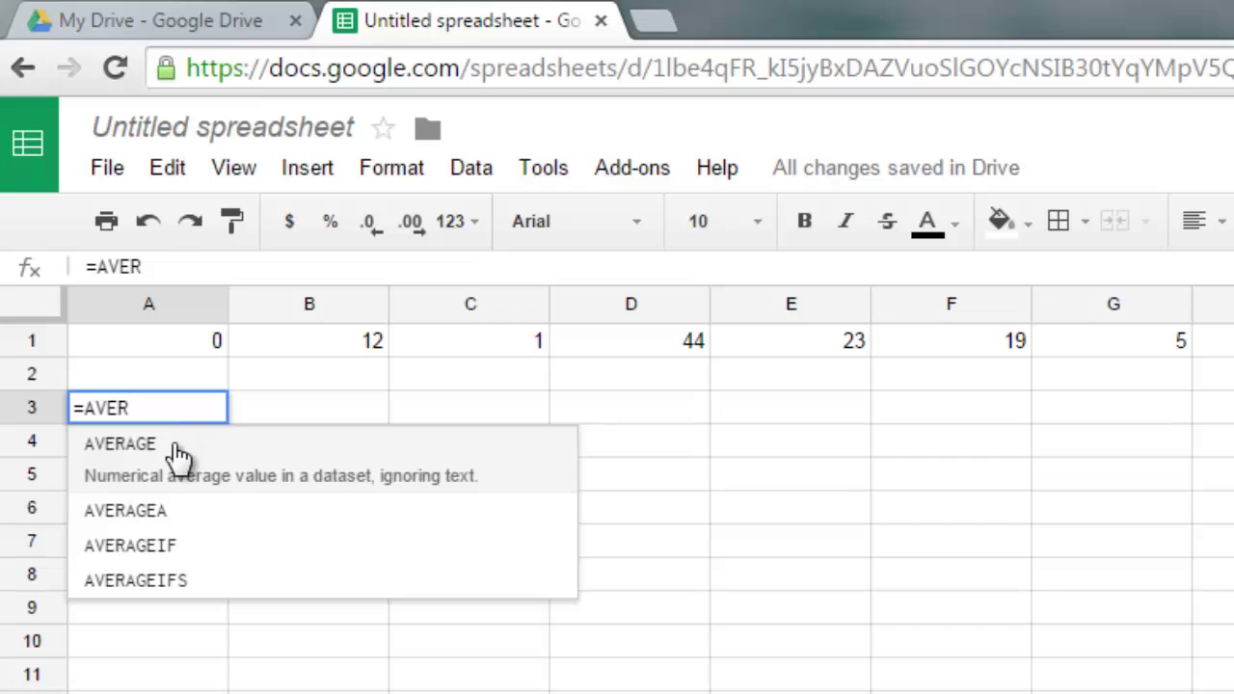
pyautogui.click(179, 449)
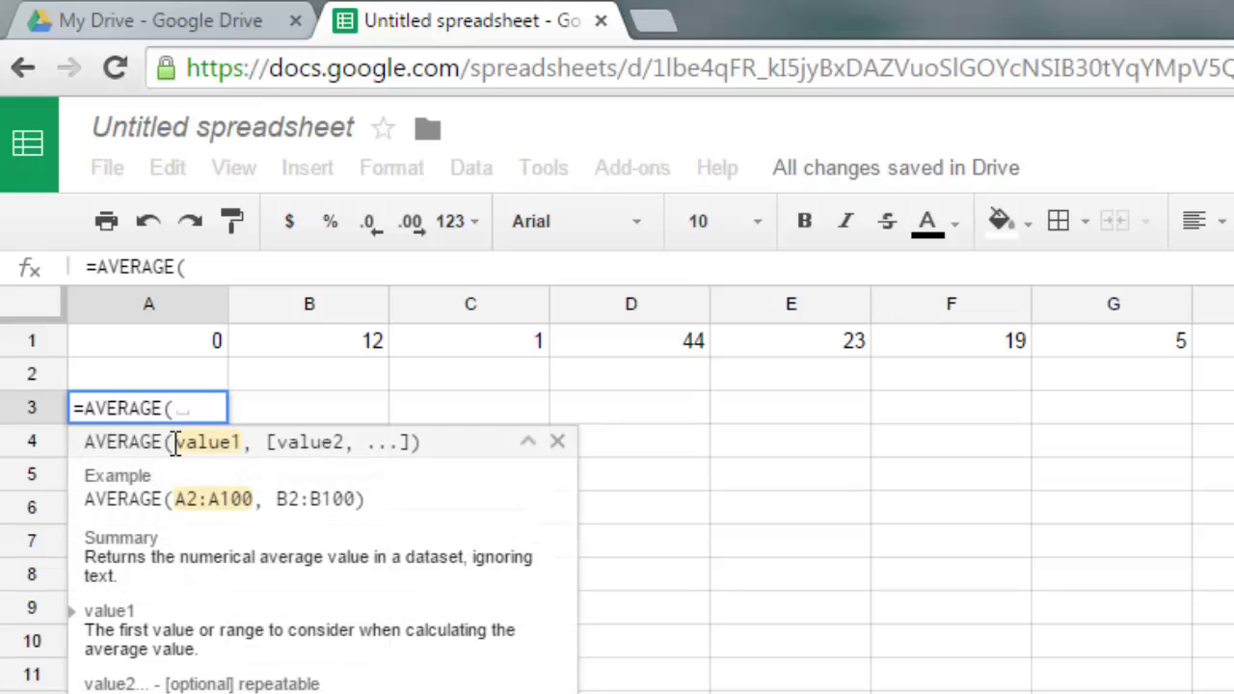
pyautogui.write('A1')
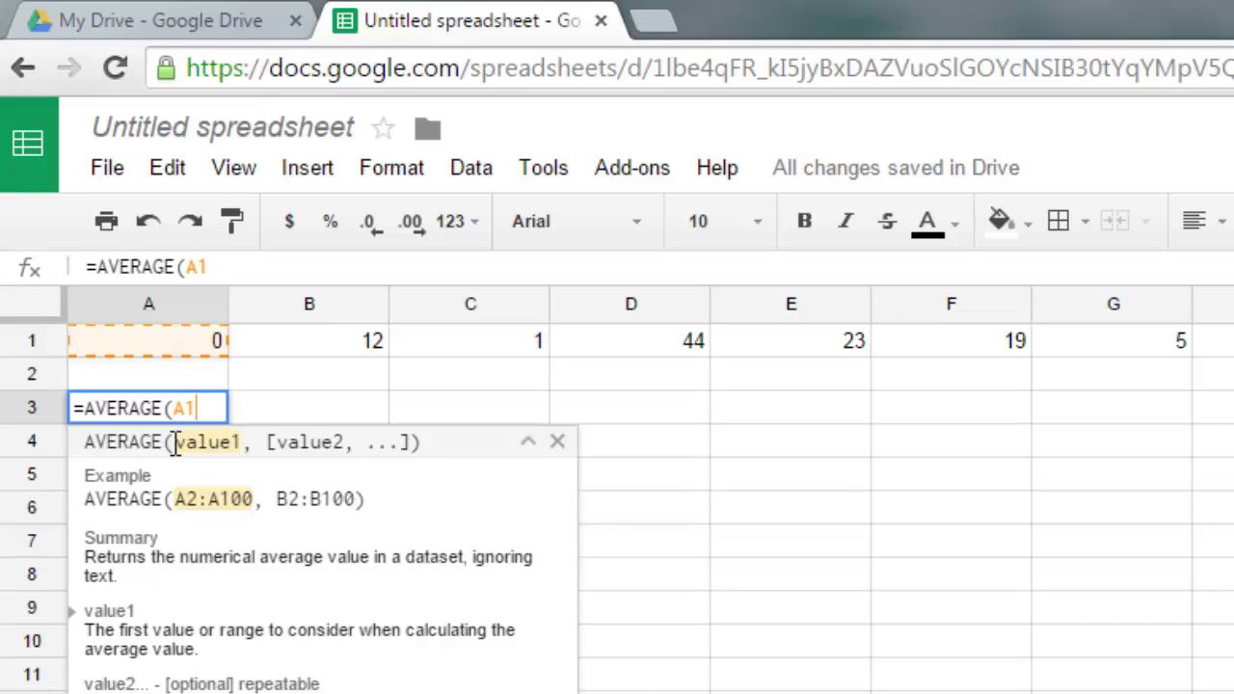
pyautogui.write(':')
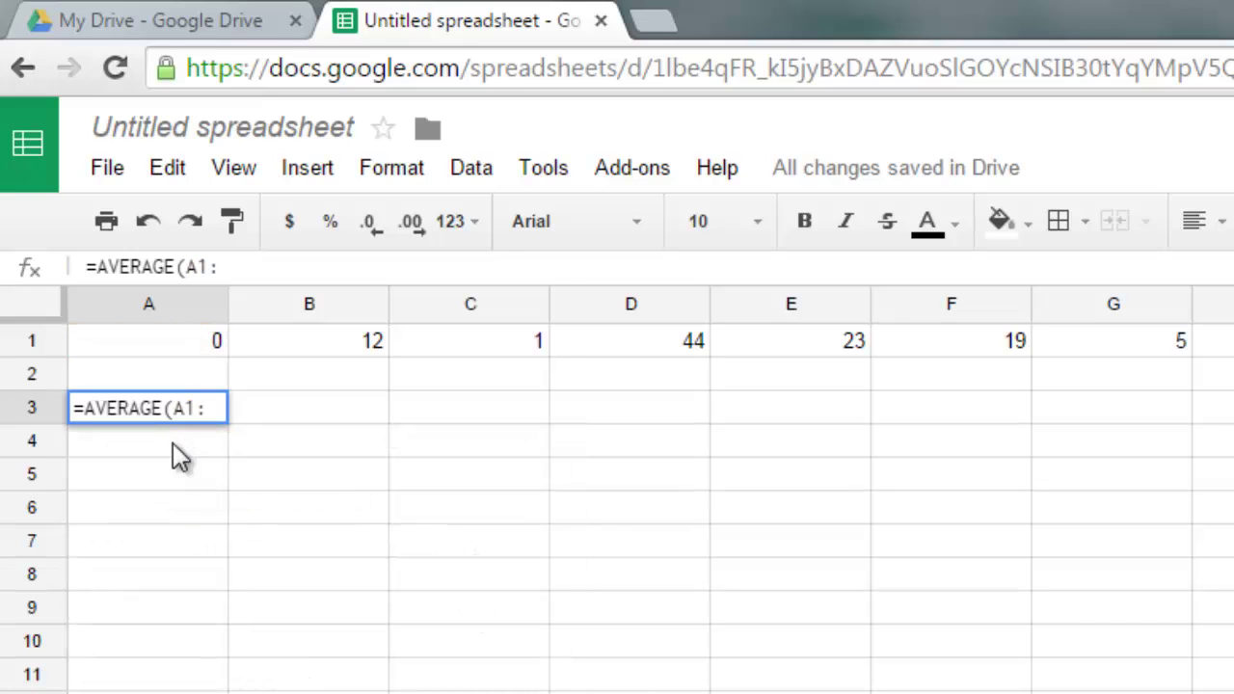
pyautogui.write('G1')
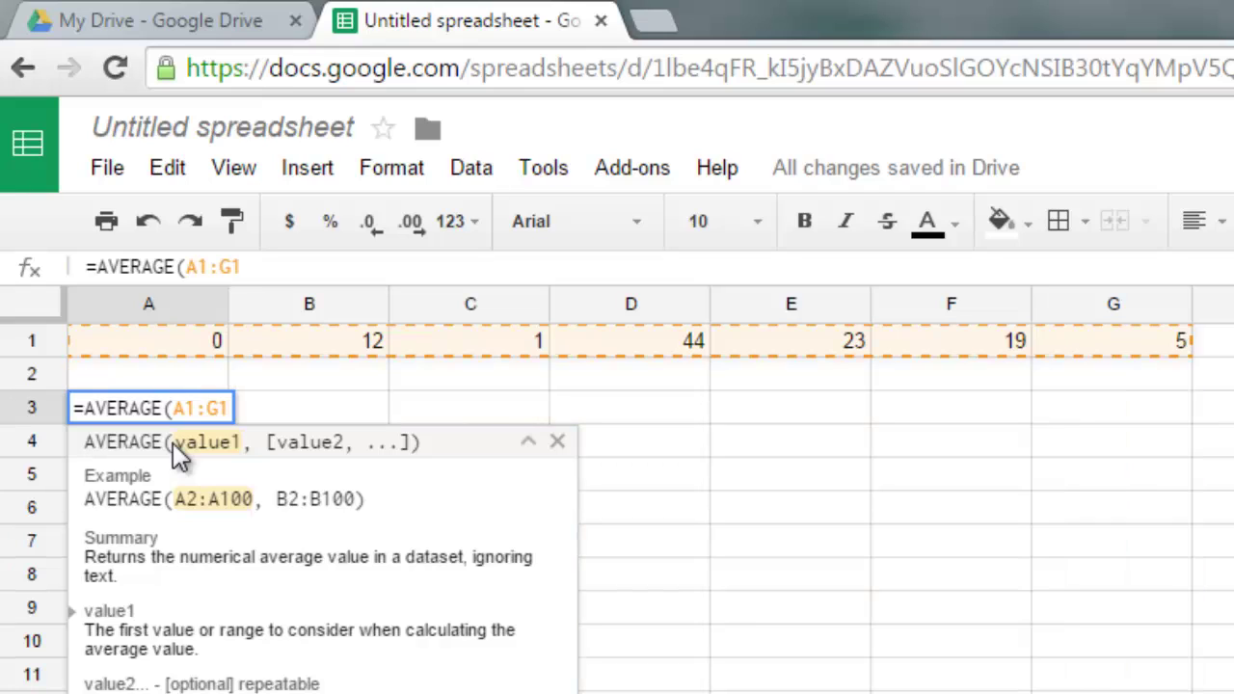
pyautogui.write(')')
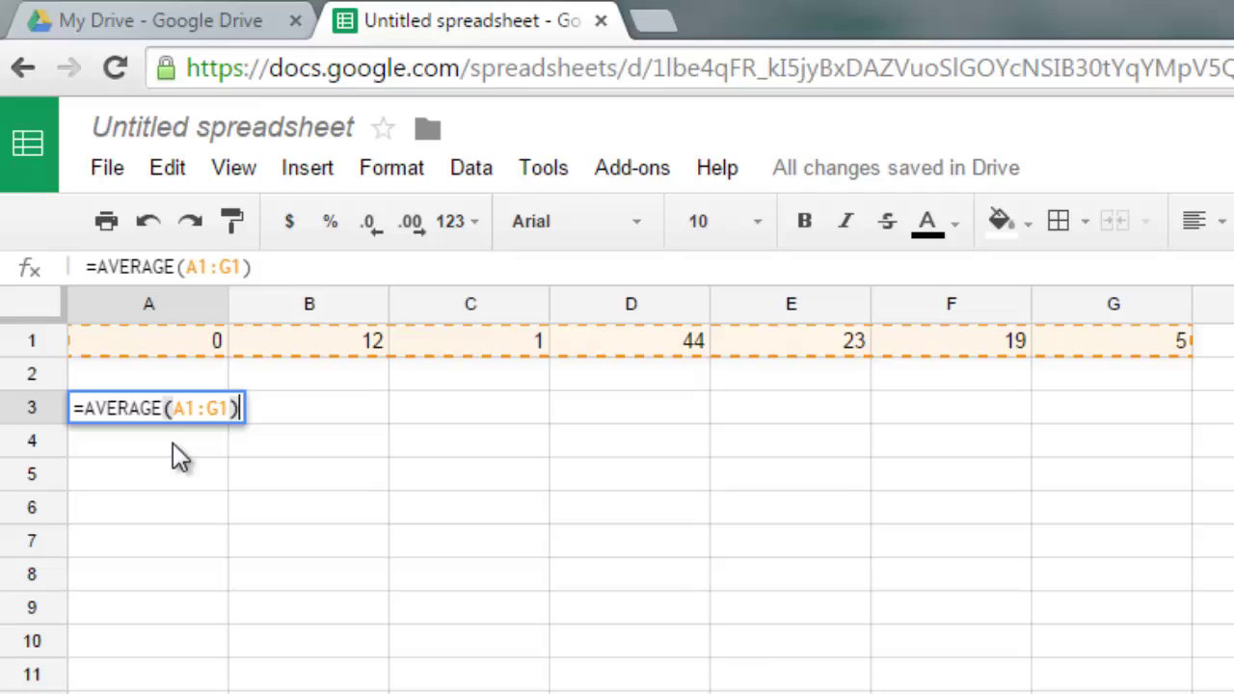
pyautogui.press('Return')
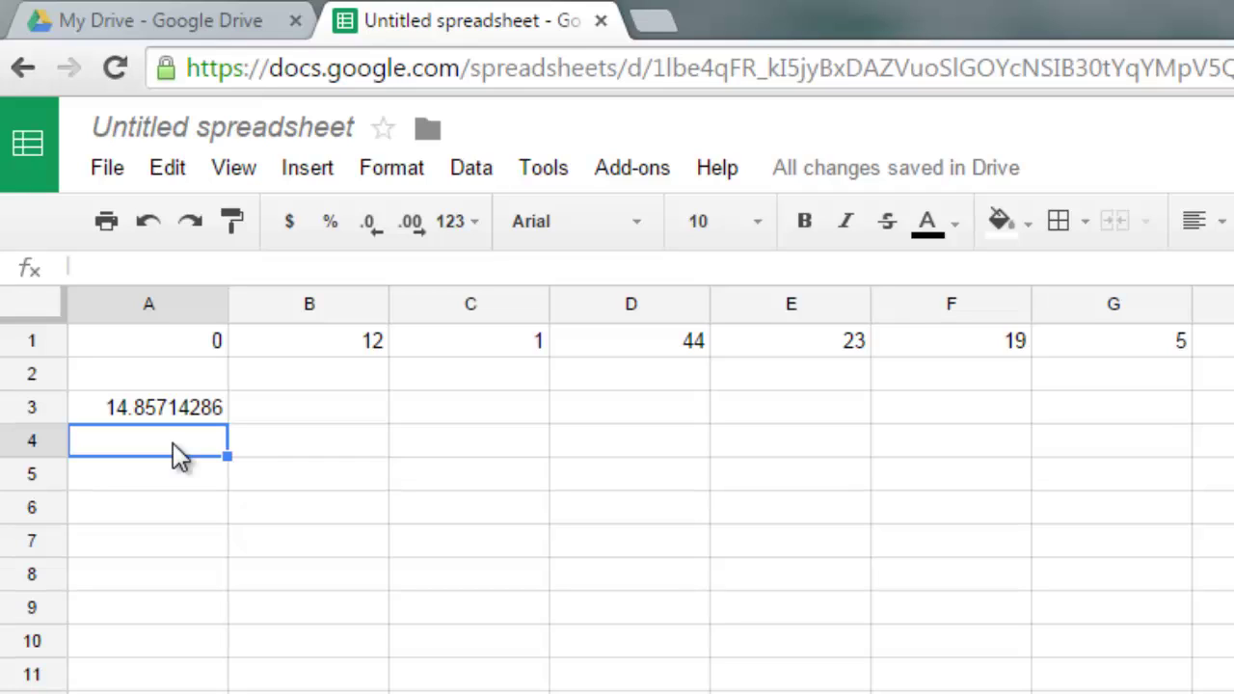
# - Enter =AVERAGEIF(A1:G1,"<>0") in A4, averaging row 1 while ignoring zeros
pyautogui.doubleClick(174, 445)
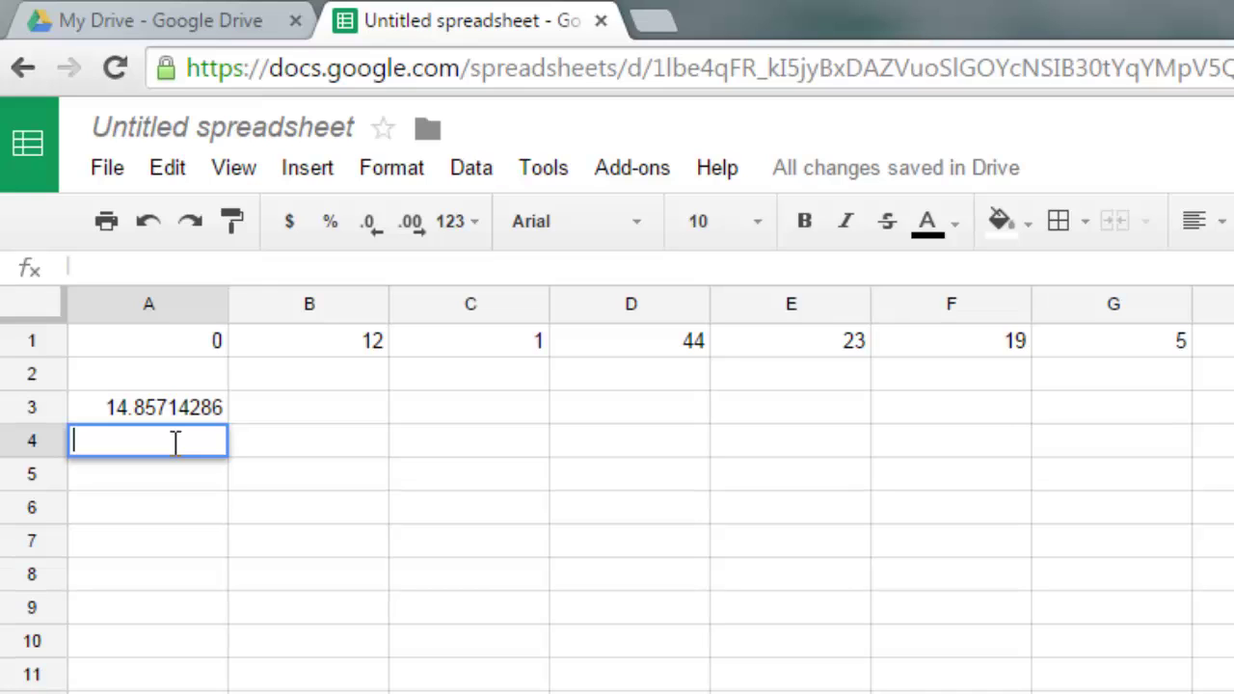
pyautogui.write('=A')
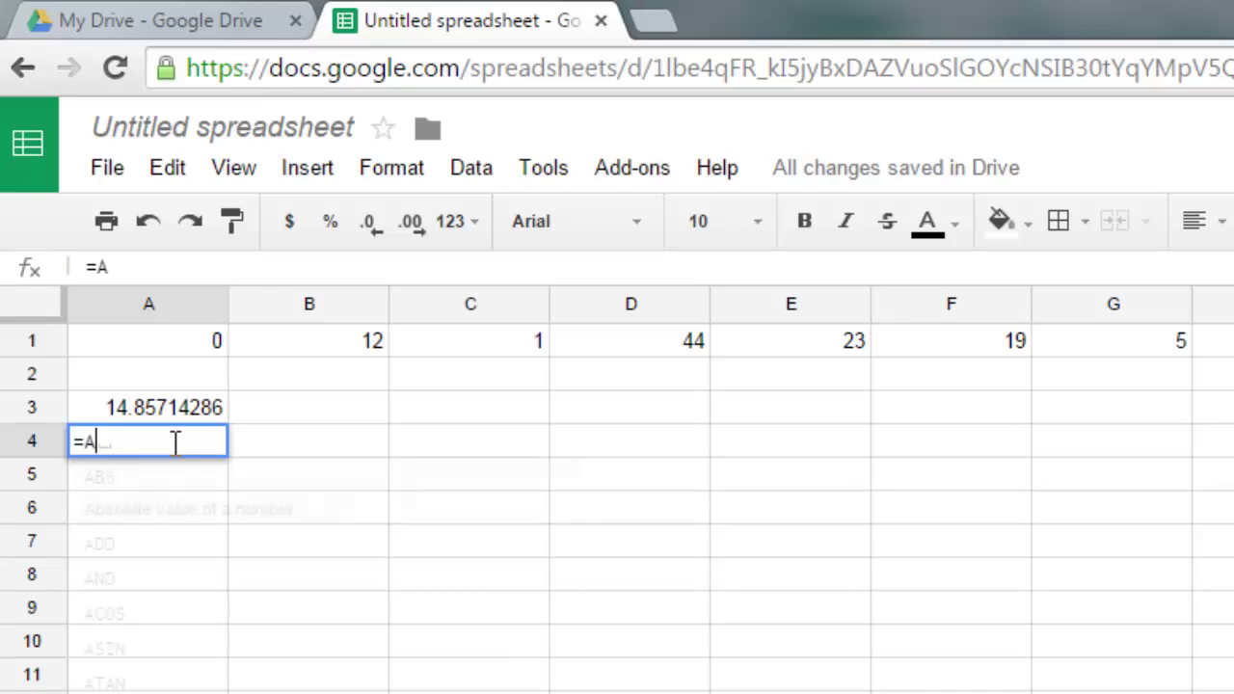
pyautogui.write('VER')
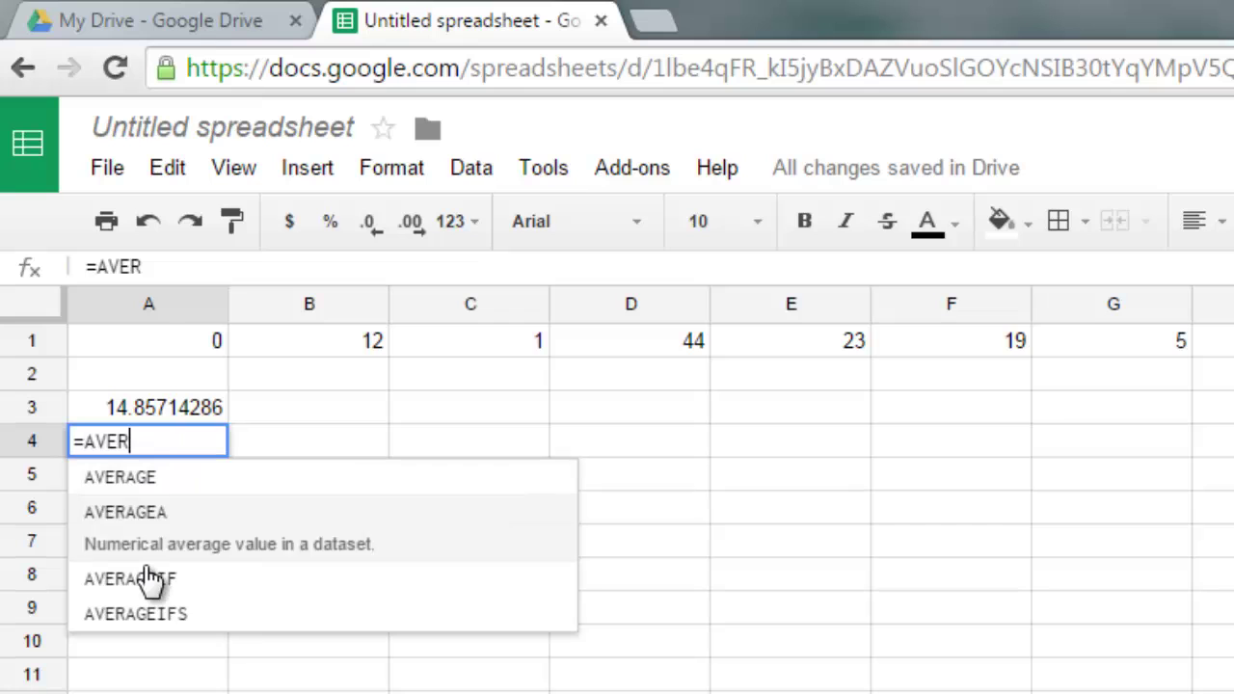
pyautogui.click(152, 571)
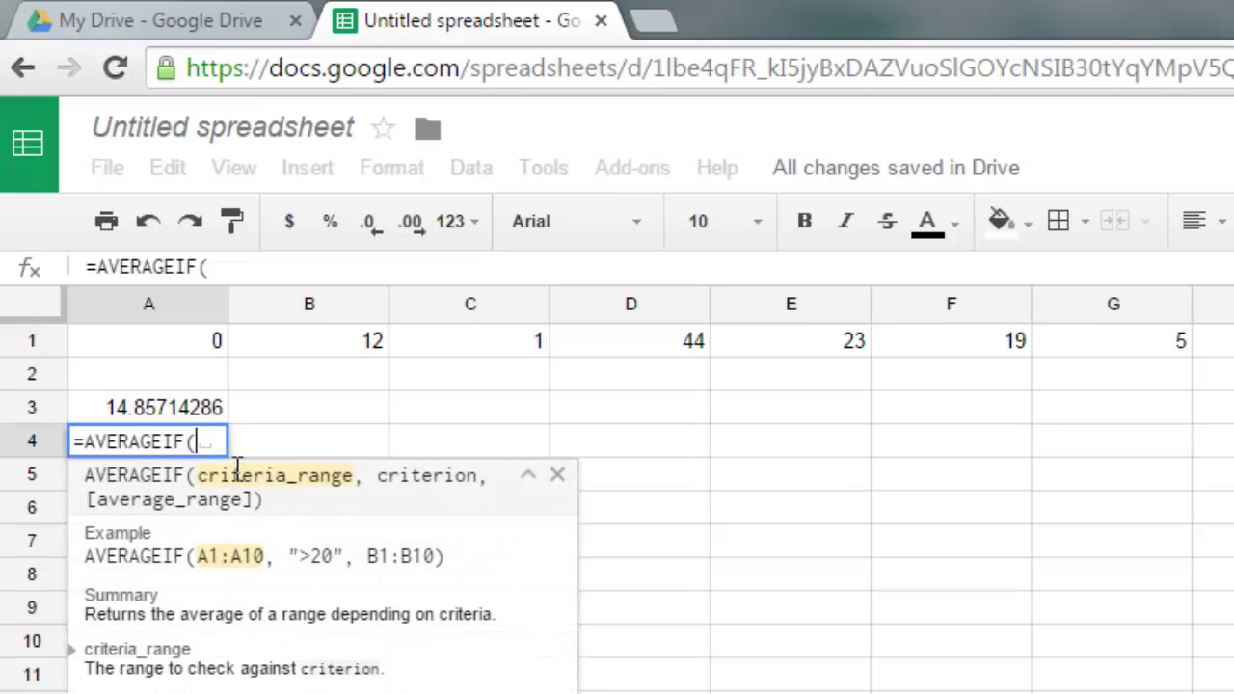
pyautogui.write('A1:')
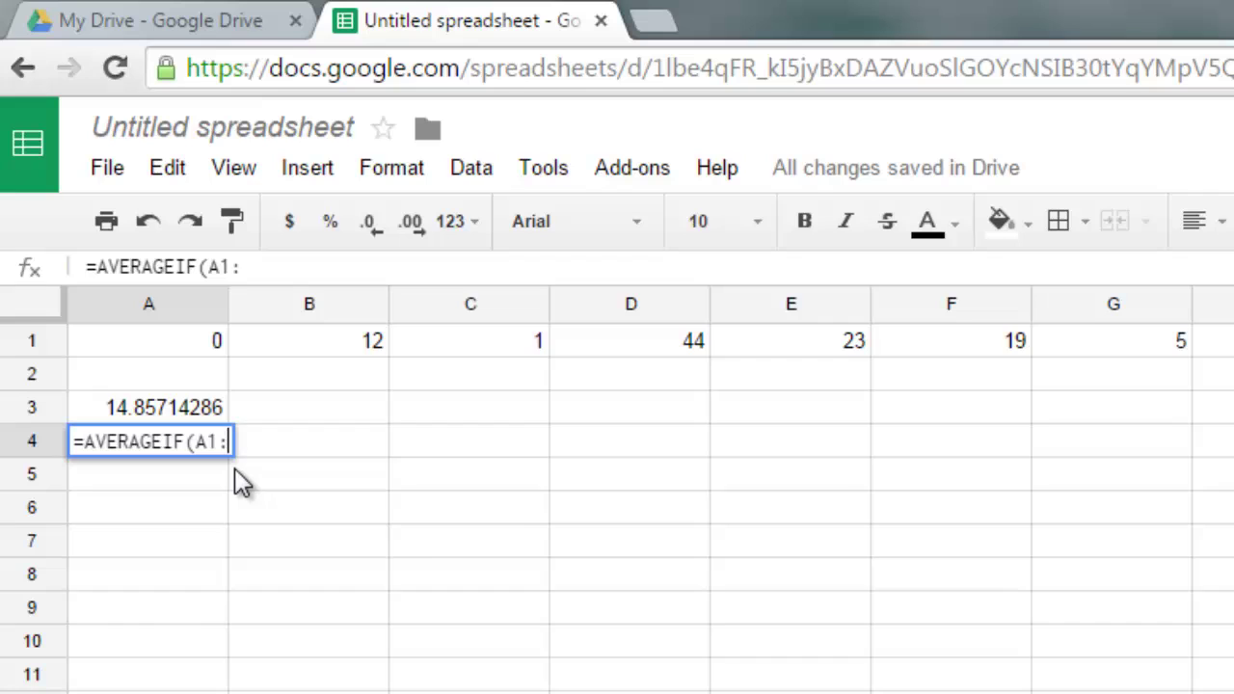
pyautogui.write('G1,')
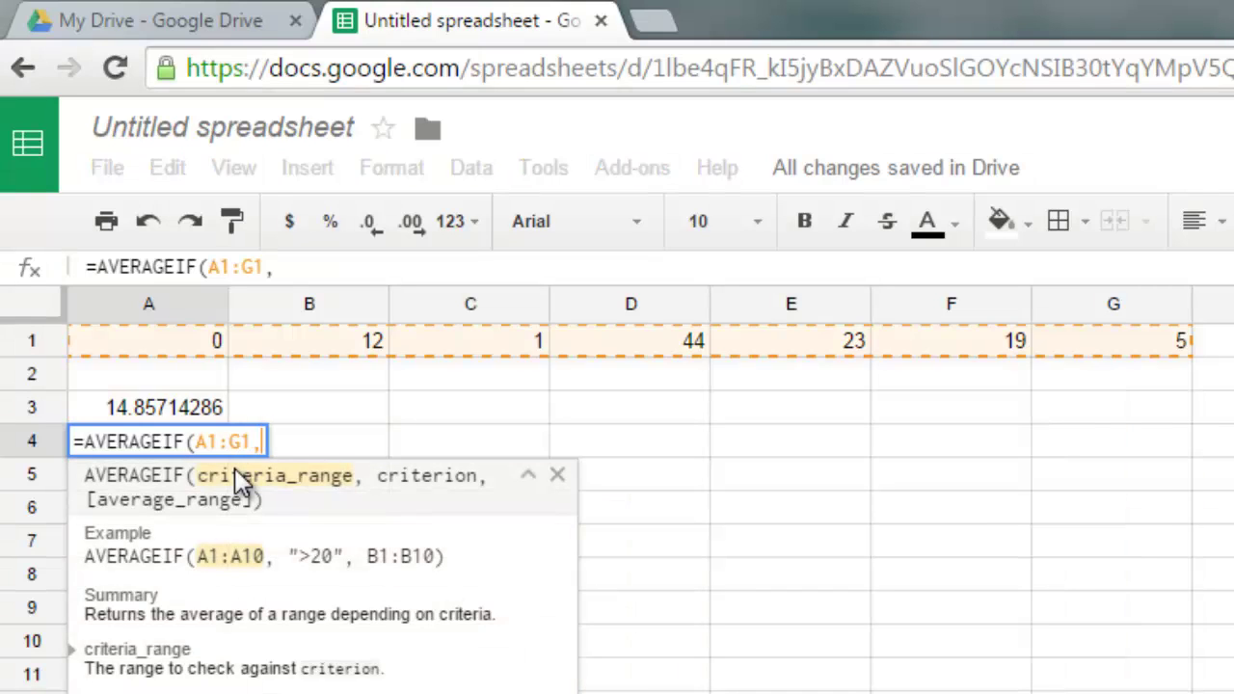
pyautogui.write('"')
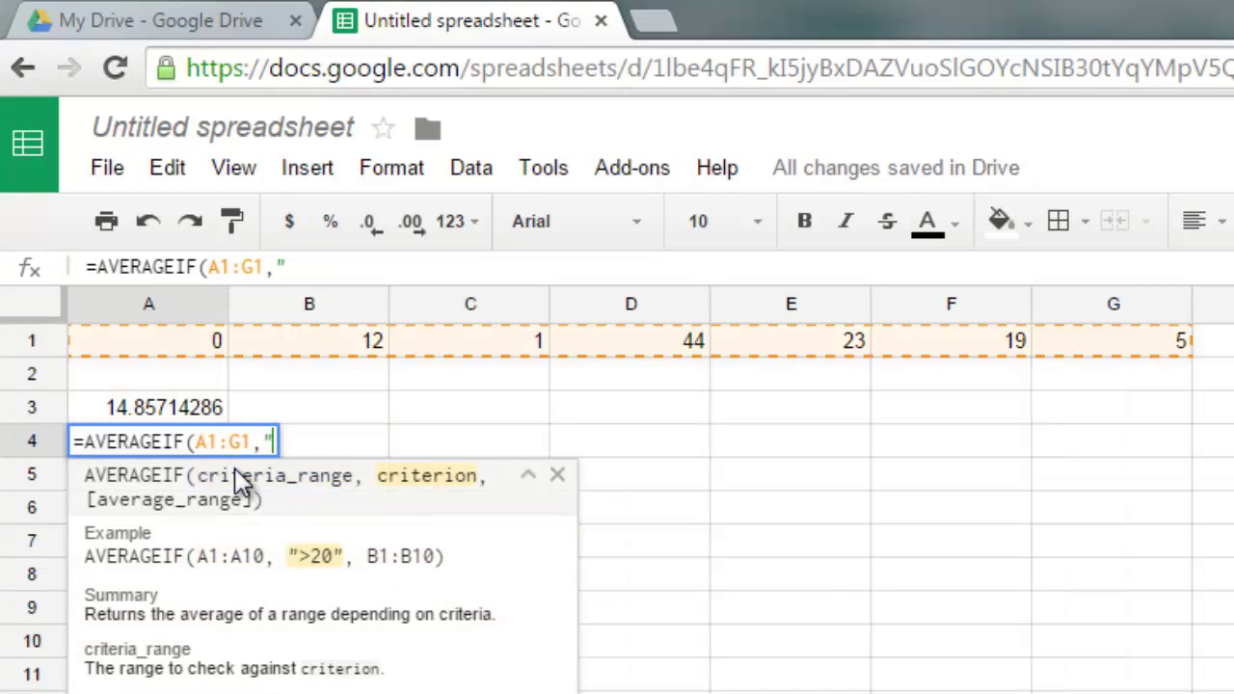
pyautogui.write('<>')
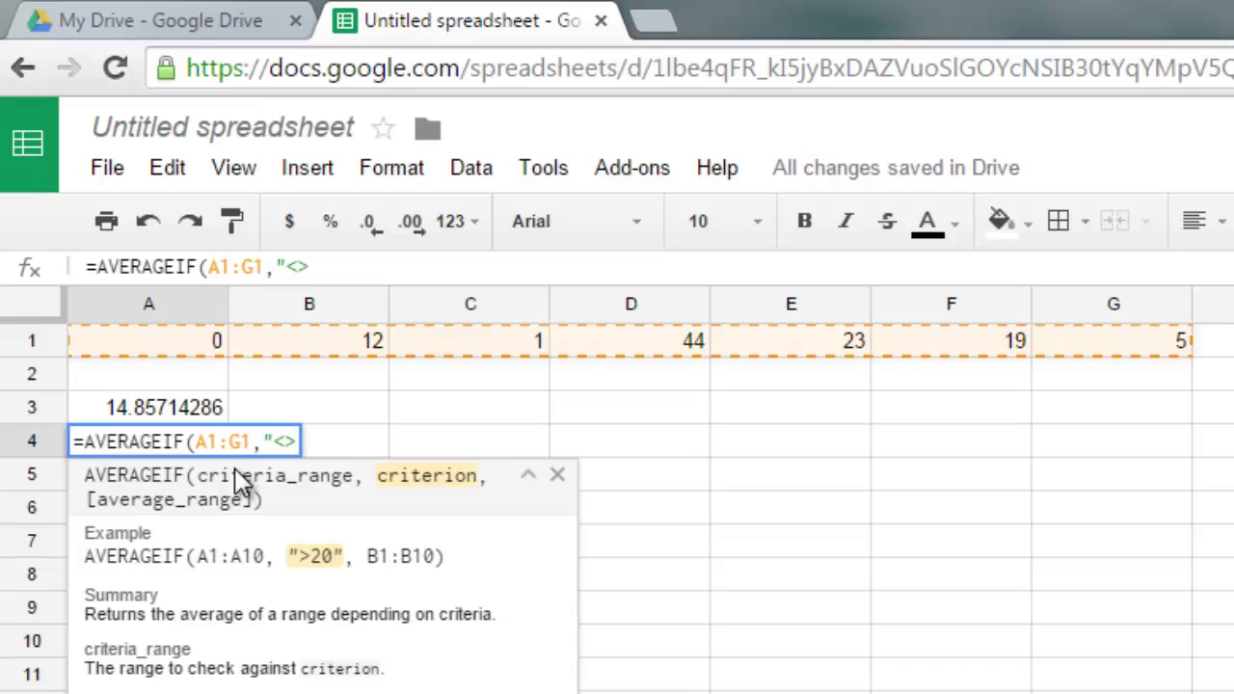
pyautogui.write('0')
pyautogui.write('")')
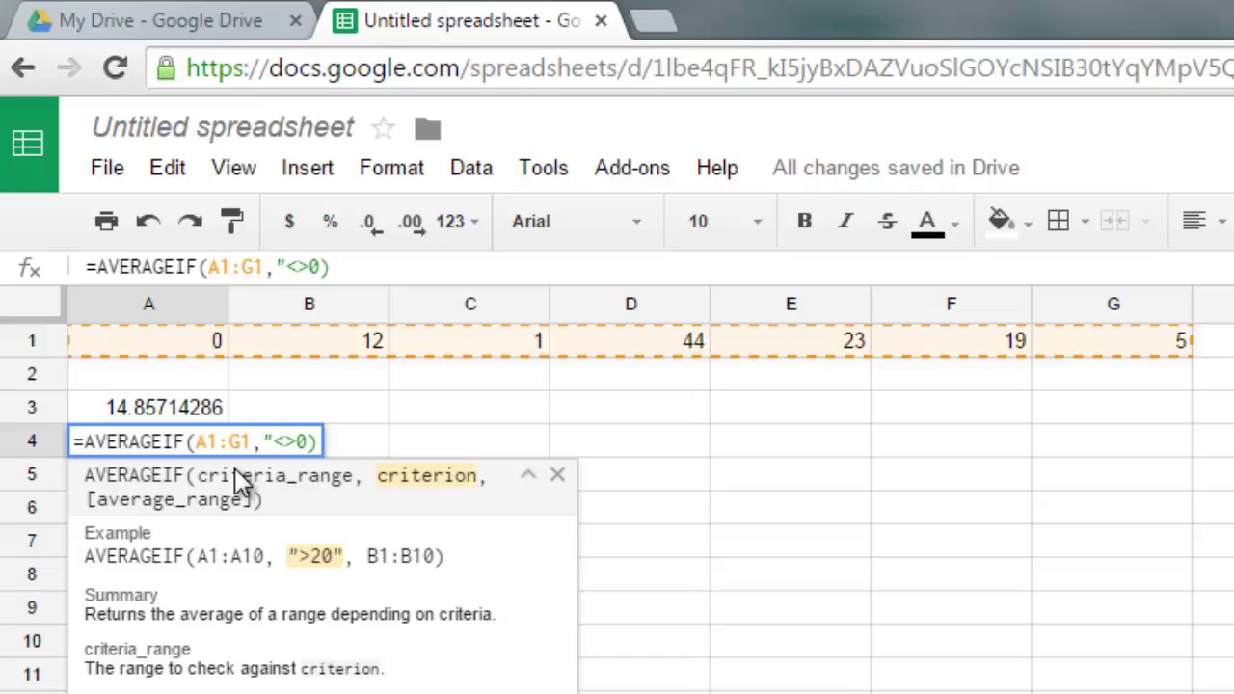
pyautogui.press('Return')
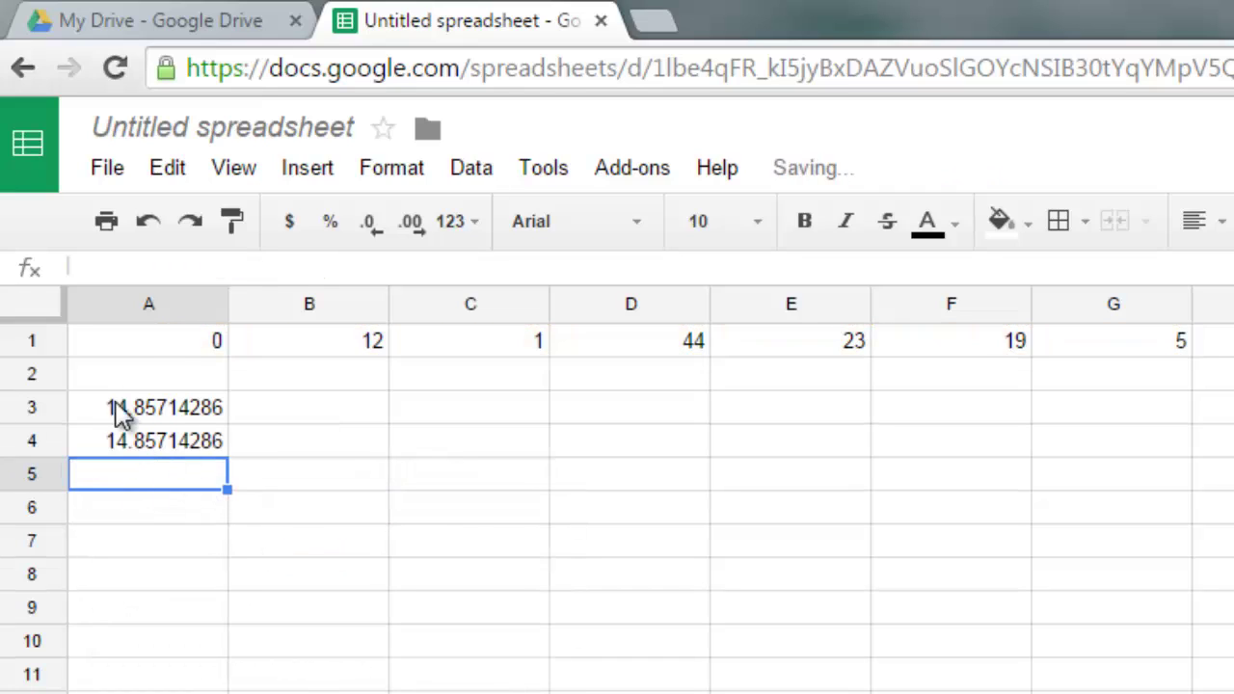
# - Enter =MEDIAN(A1:G1) in A5, which returns 12
pyautogui.doubleClick(168, 477)
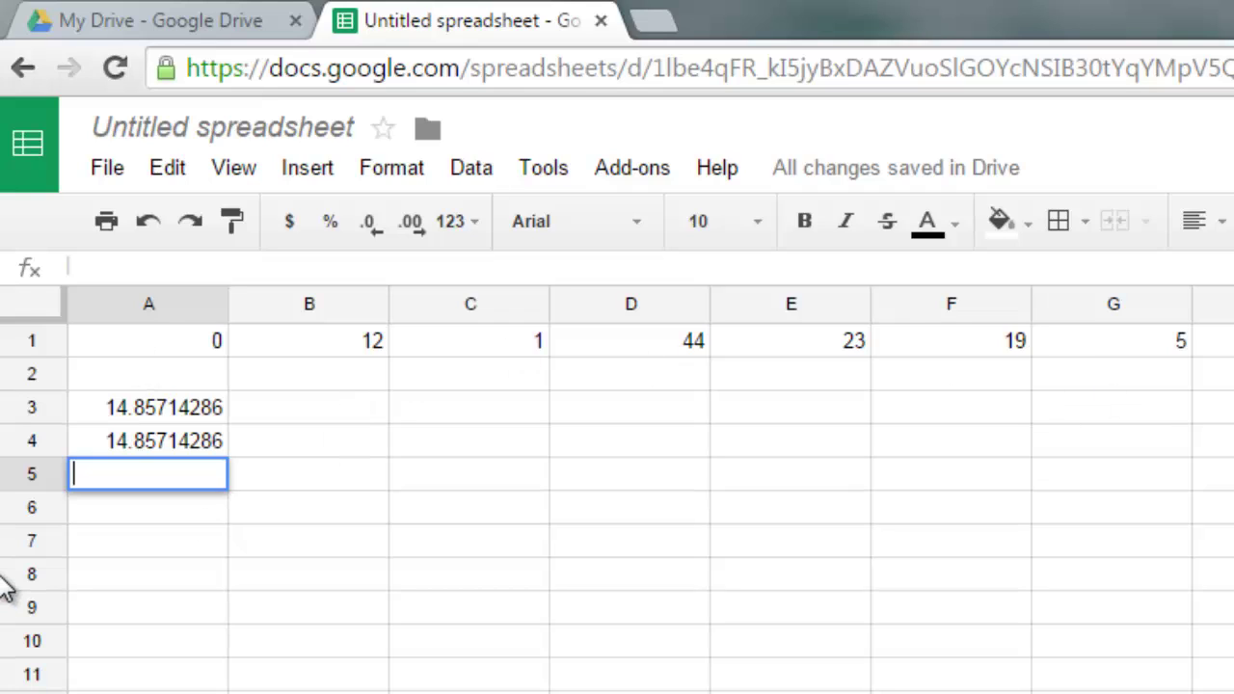
pyautogui.write('=')
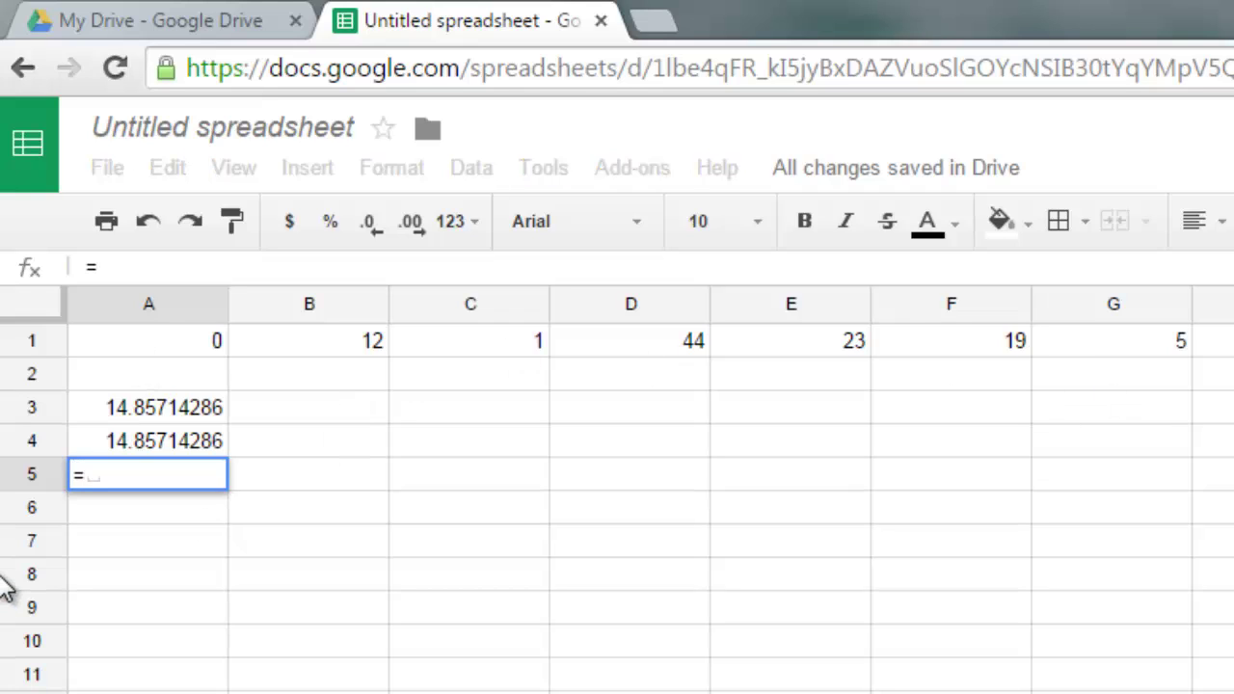
pyautogui.write('MEDI')
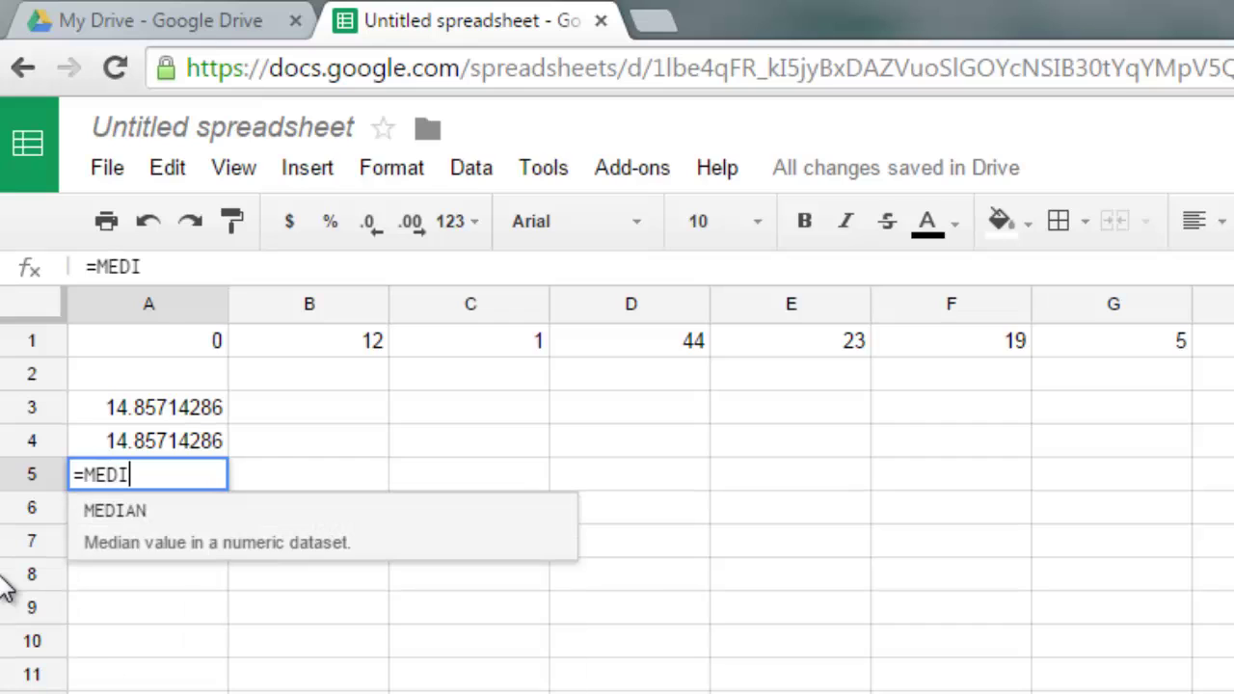
pyautogui.write('AN(')
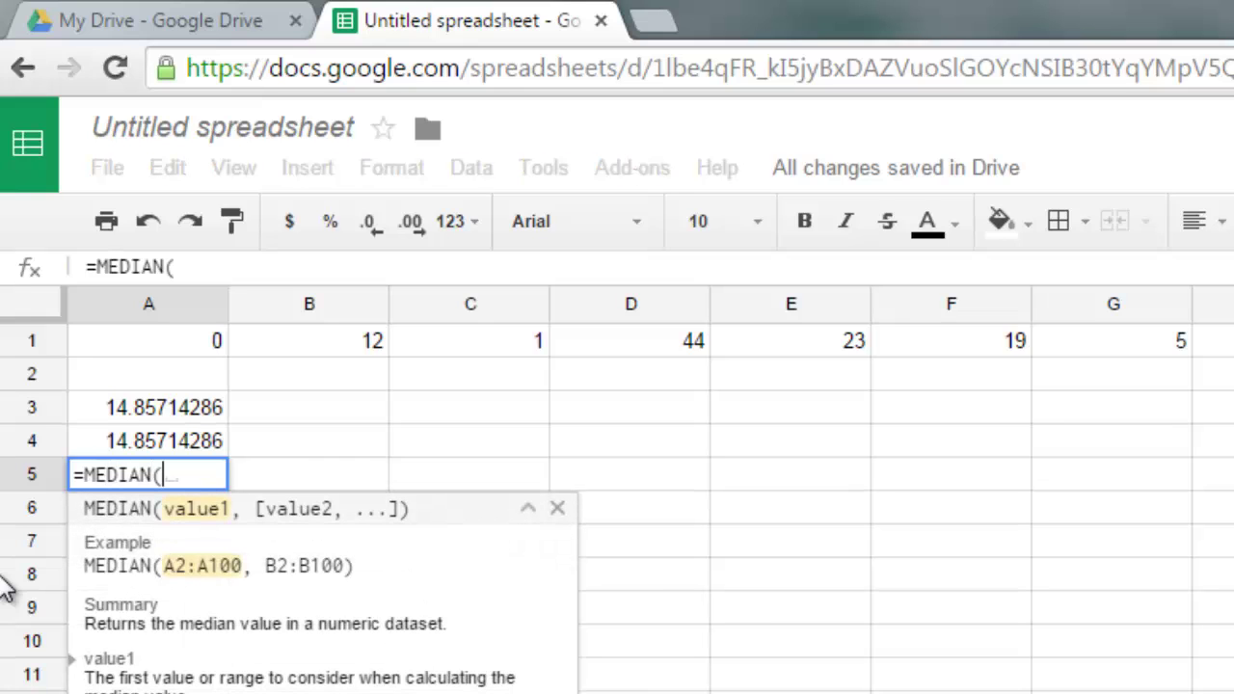
pyautogui.write('A1')
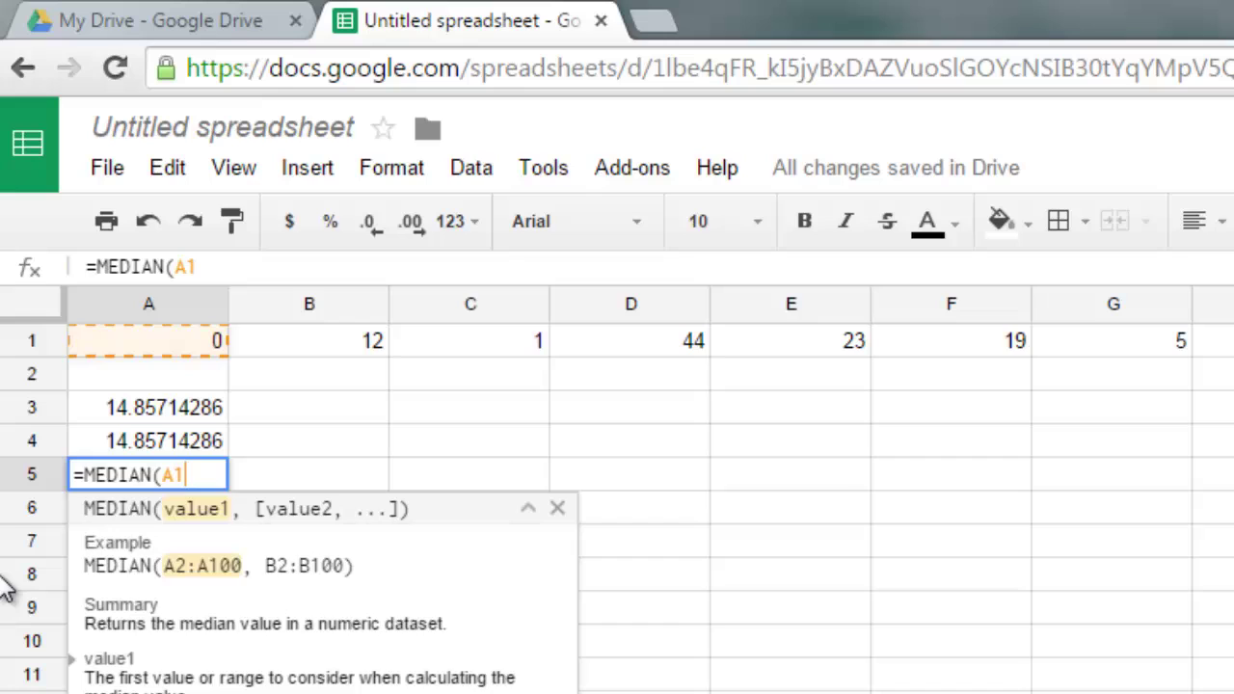
pyautogui.write(':G1')
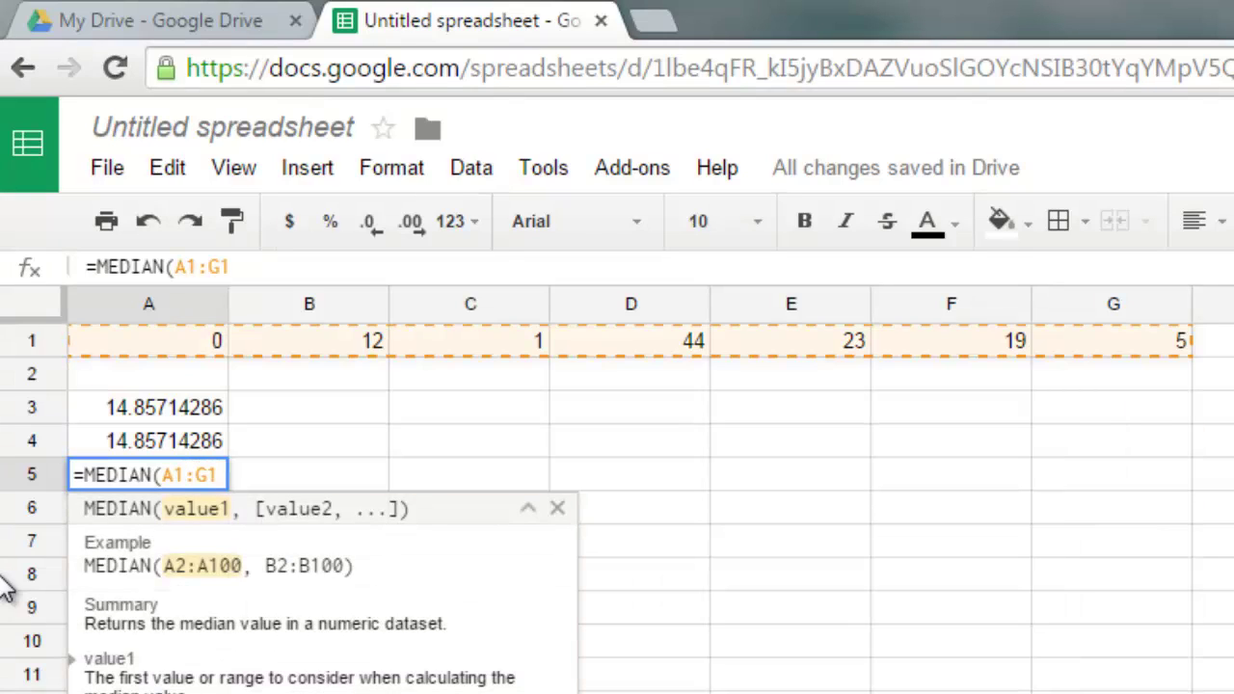
pyautogui.write(')')
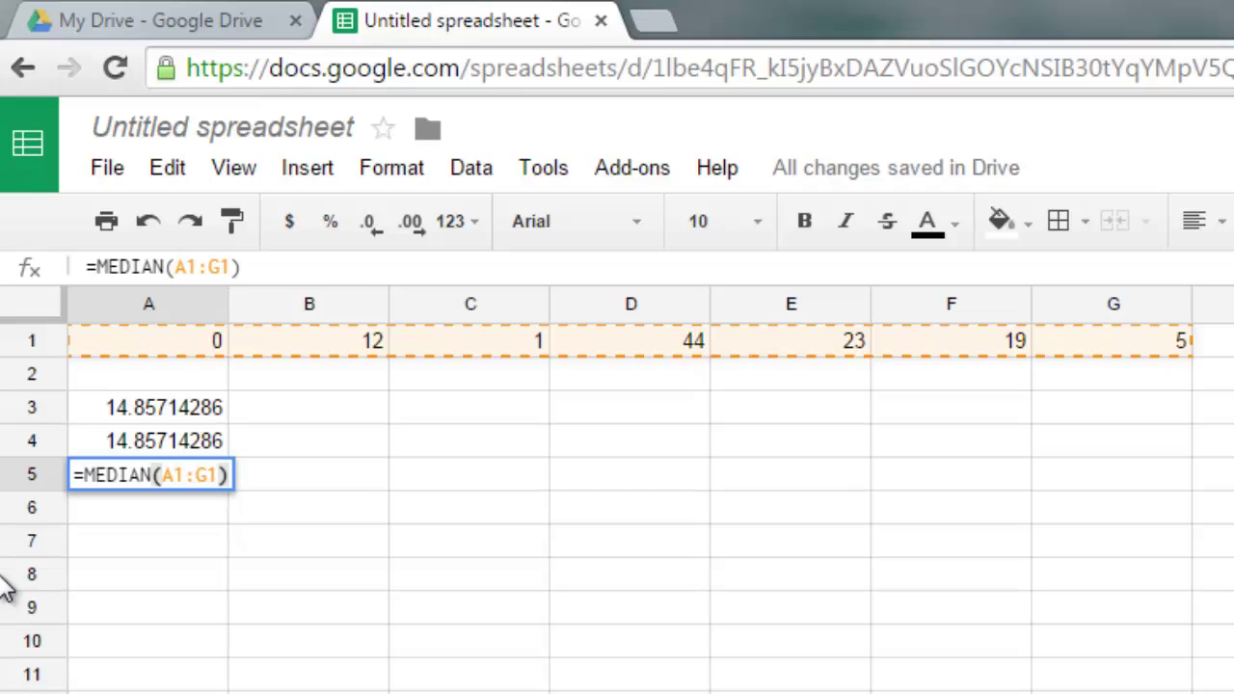
pyautogui.press('Return')
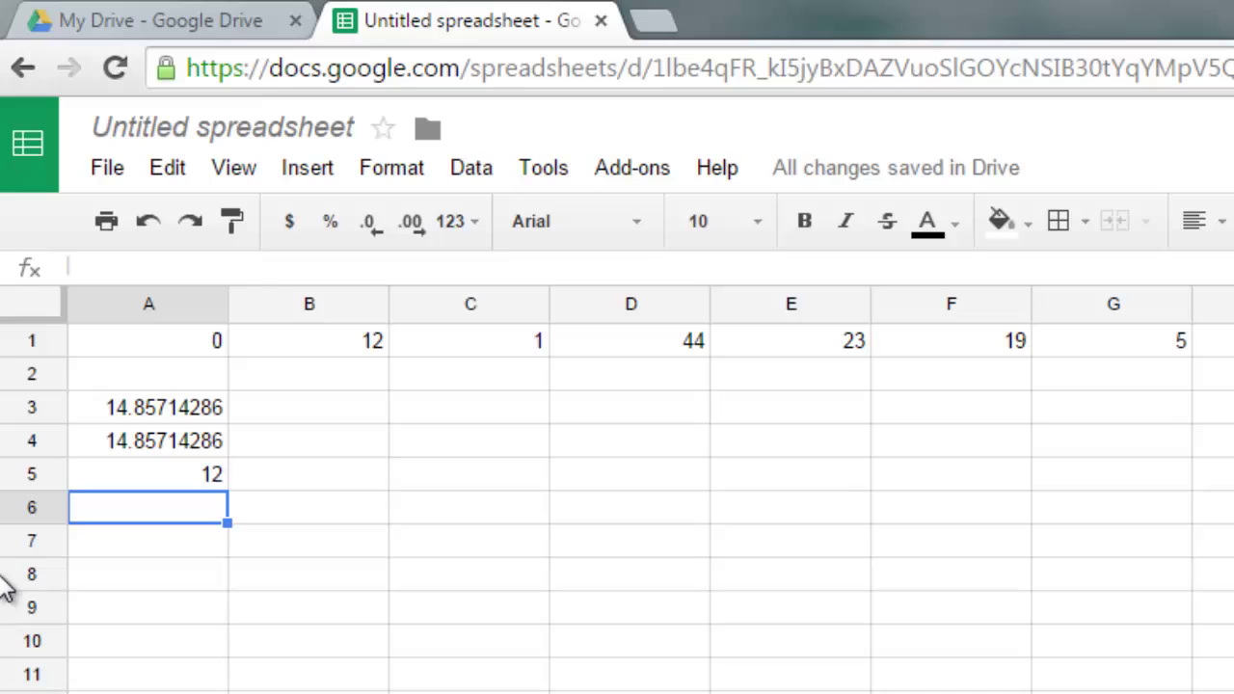
# - Enter =STDEV(A1:G1) in A6, returning 15.55022584
pyautogui.write('=')
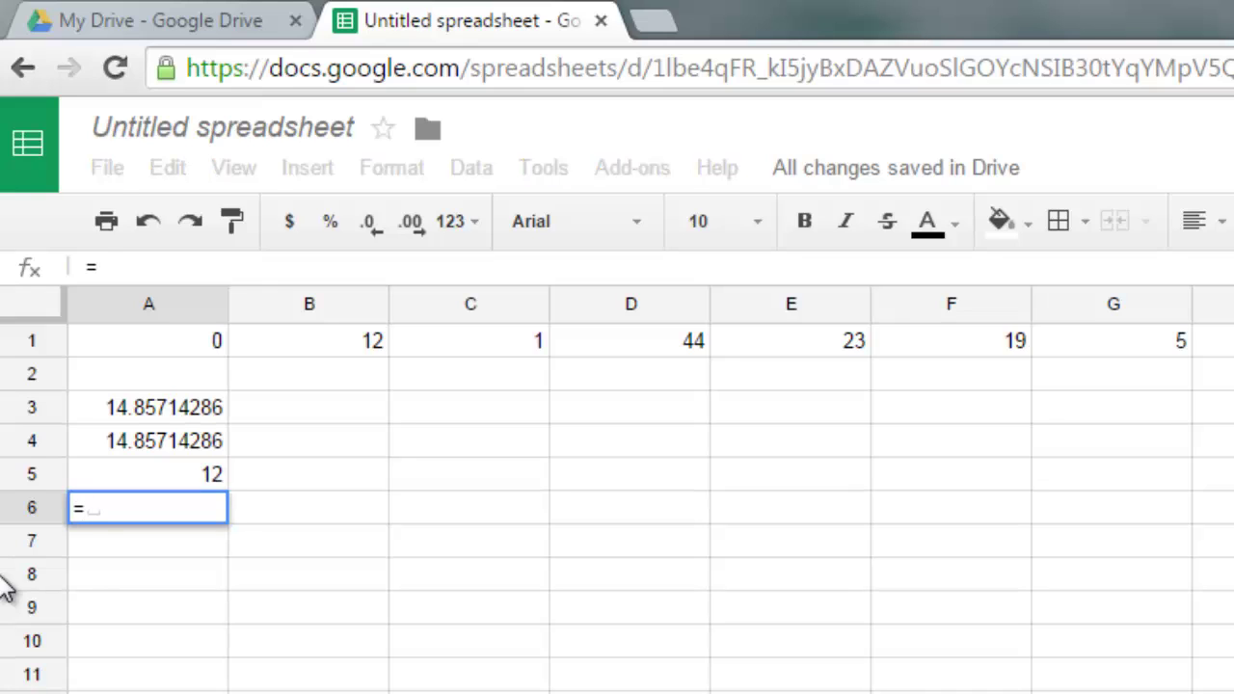
pyautogui.write('STDE')
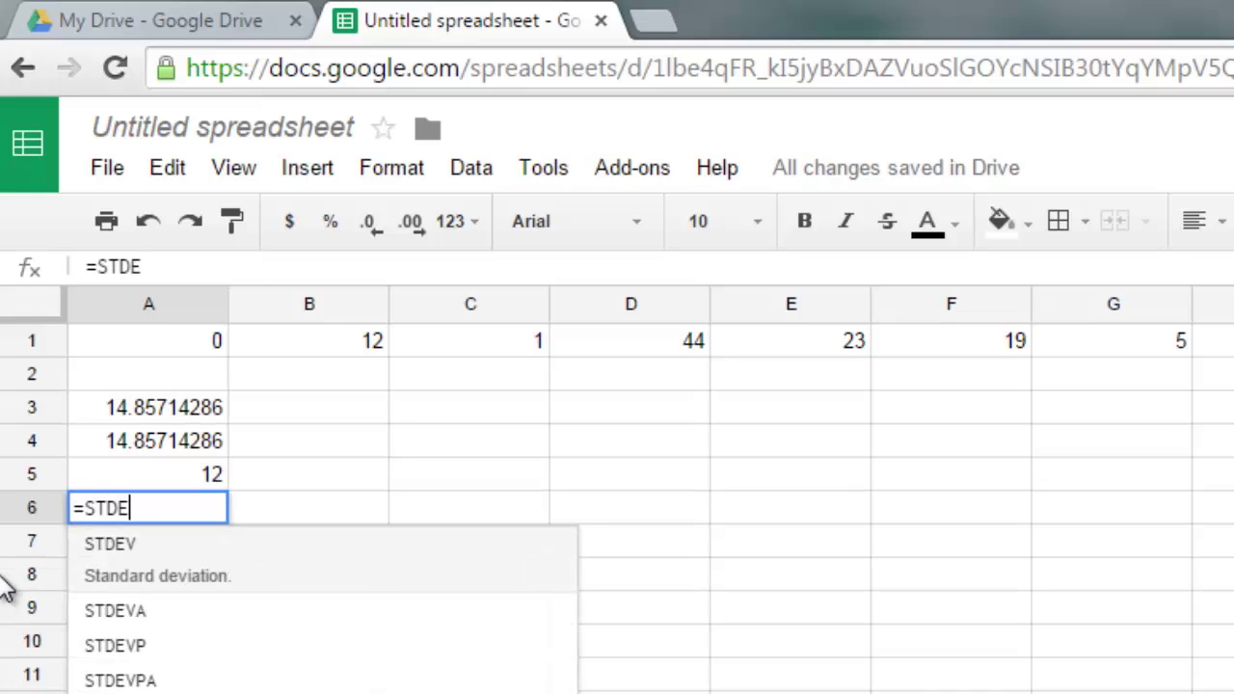
pyautogui.click(123, 569)
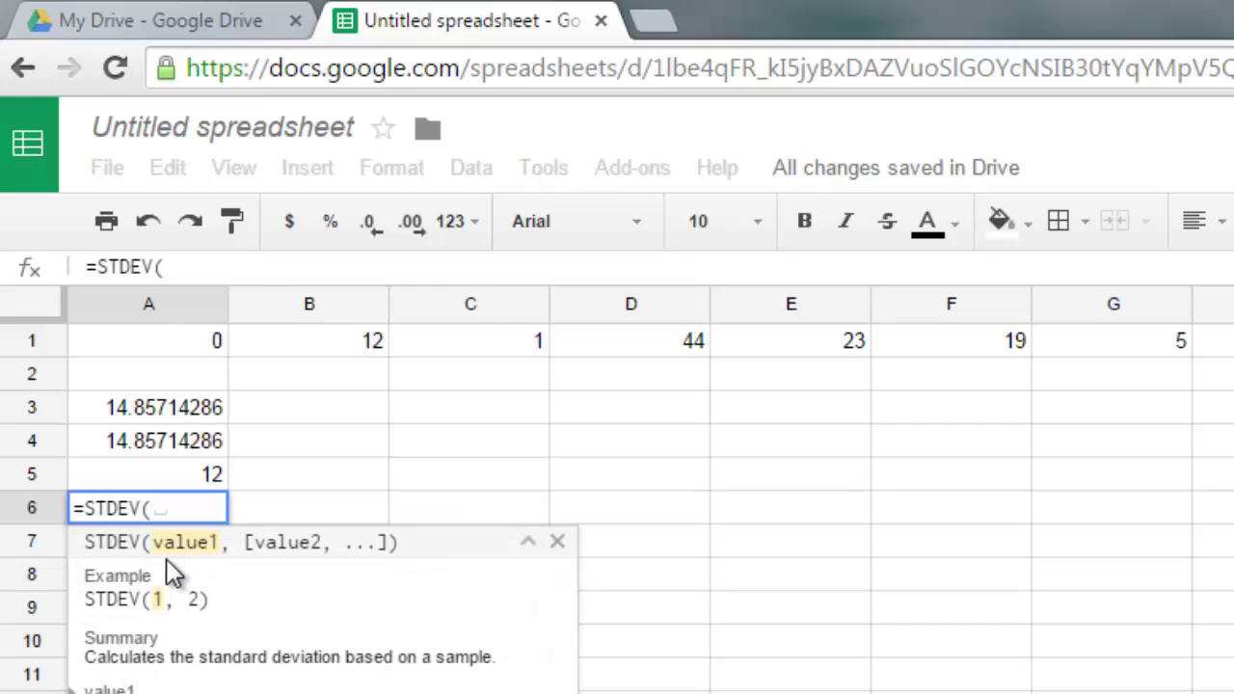
pyautogui.write('A1:')
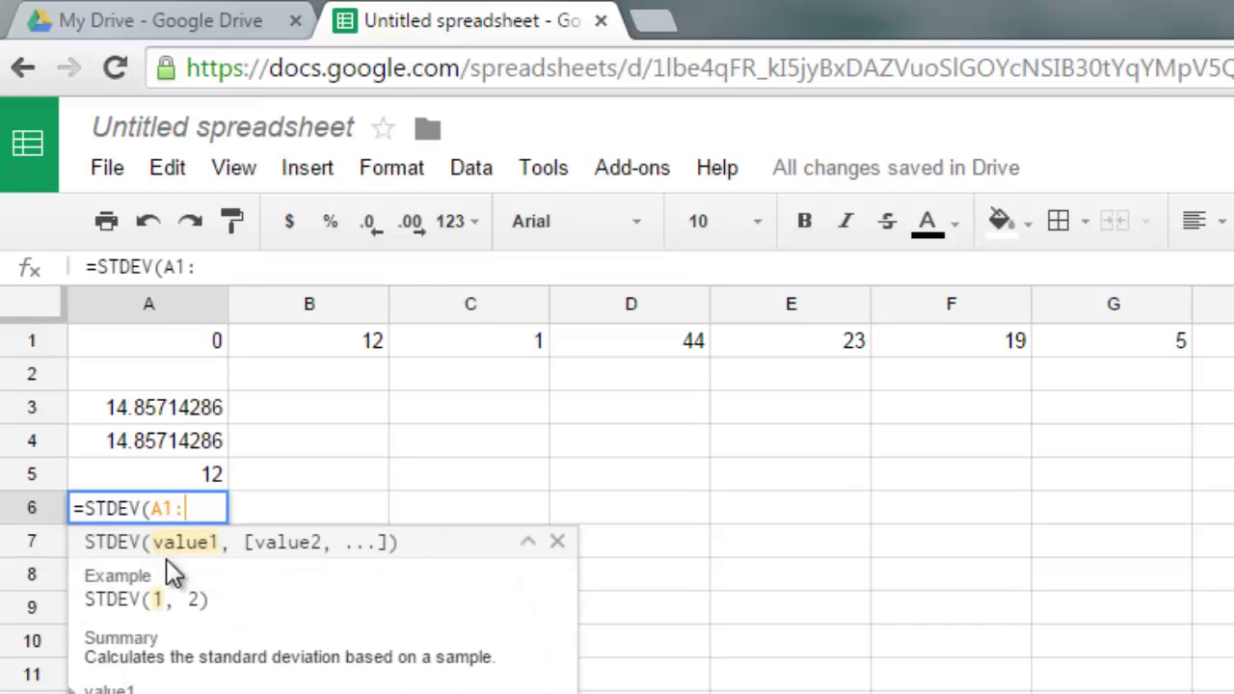
pyautogui.write('G1')
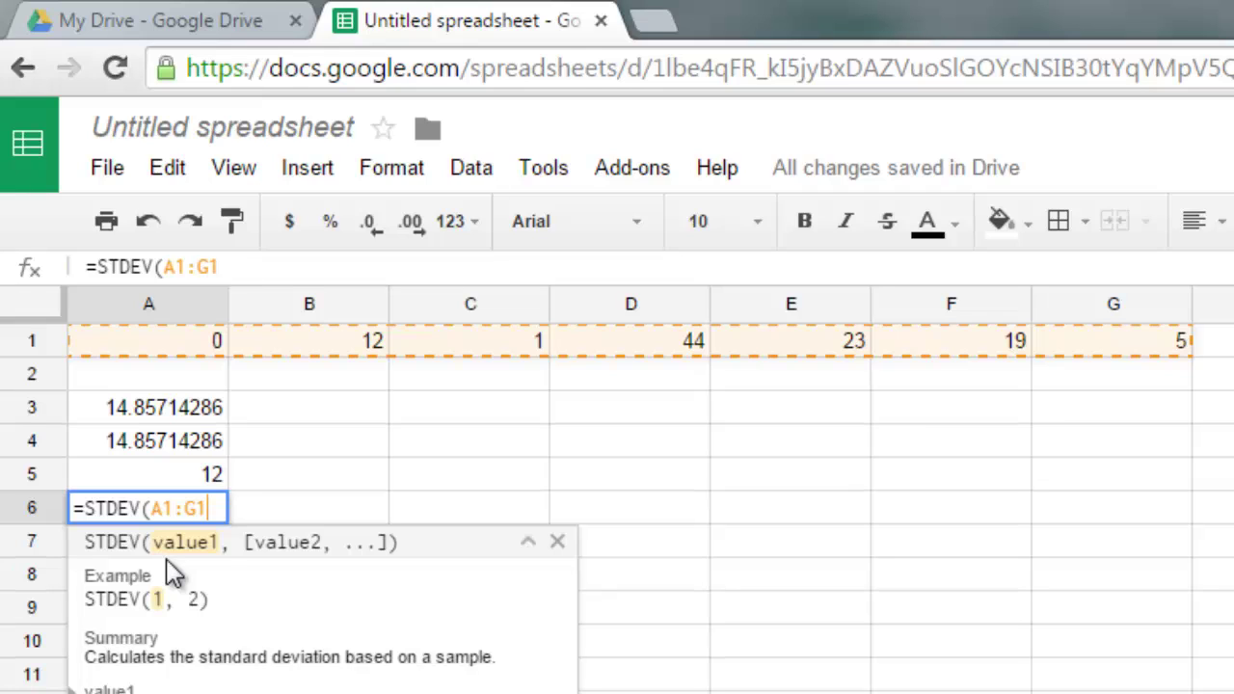
pyautogui.write(')')
pyautogui.press('Return')
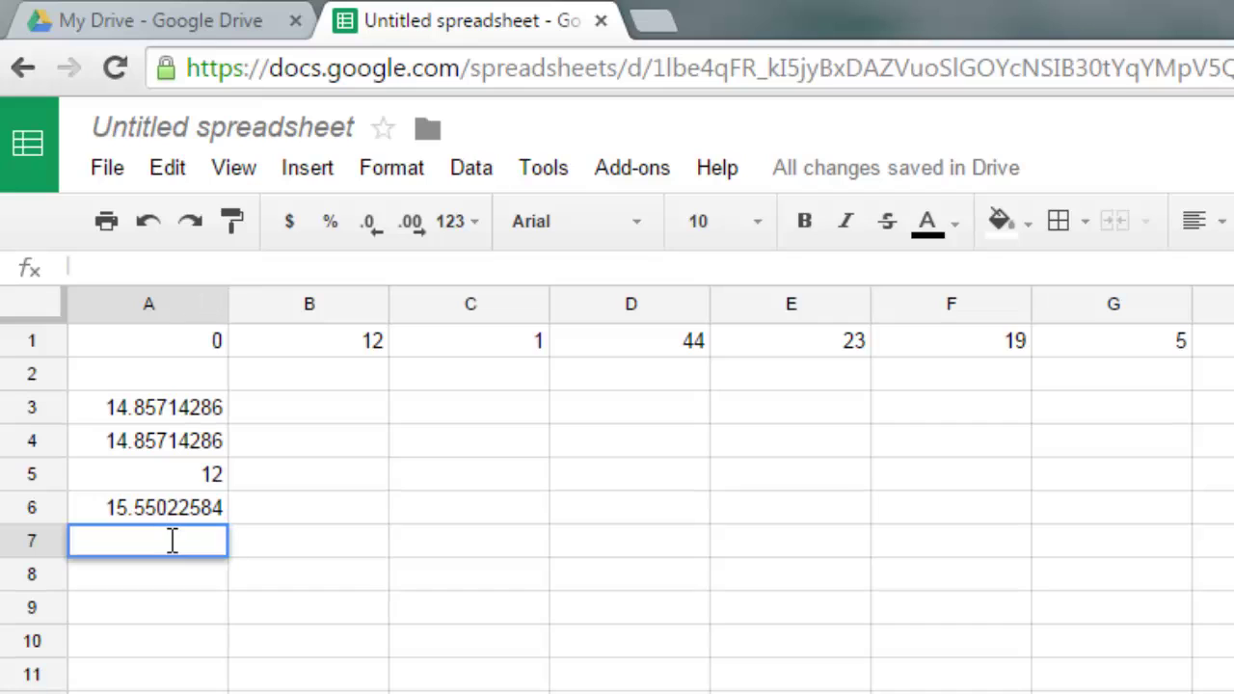
# - Enter =MIN(A1:G1) in A7 and =MAX(A1:G1) in A8, giving 0 and 44
pyautogui.write('=M')
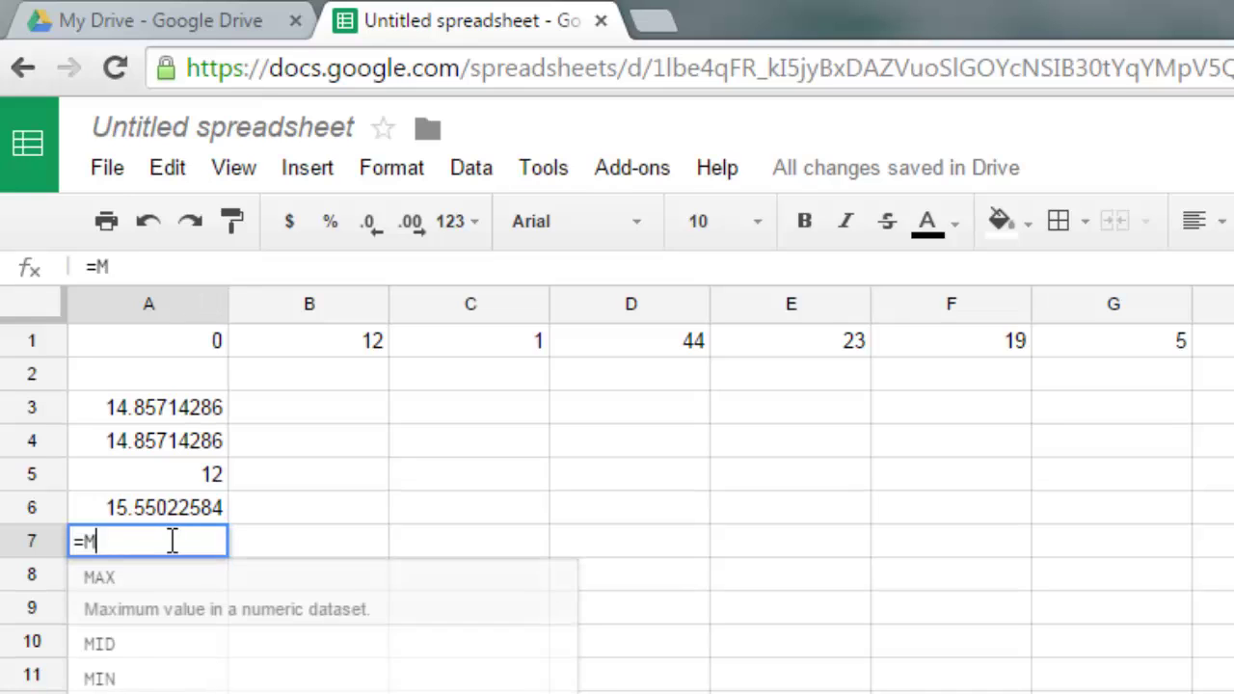
pyautogui.write('IN(A1')
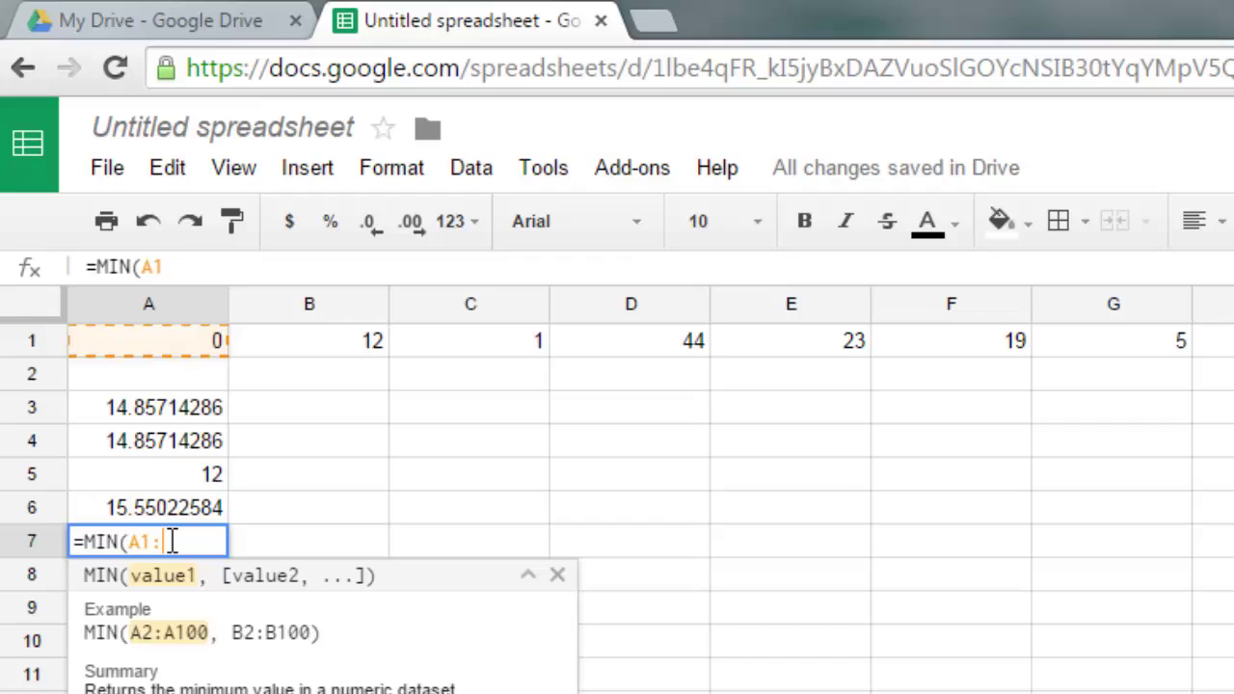
pyautogui.write(':G1)')
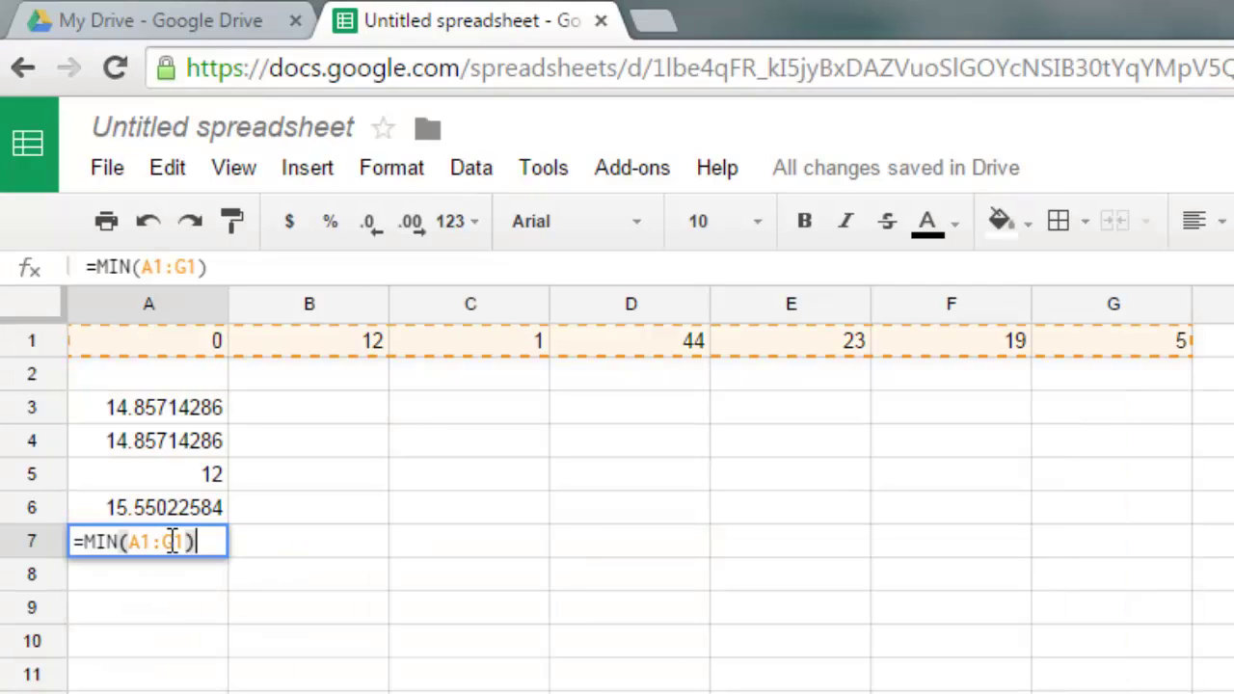
pyautogui.press('Return')
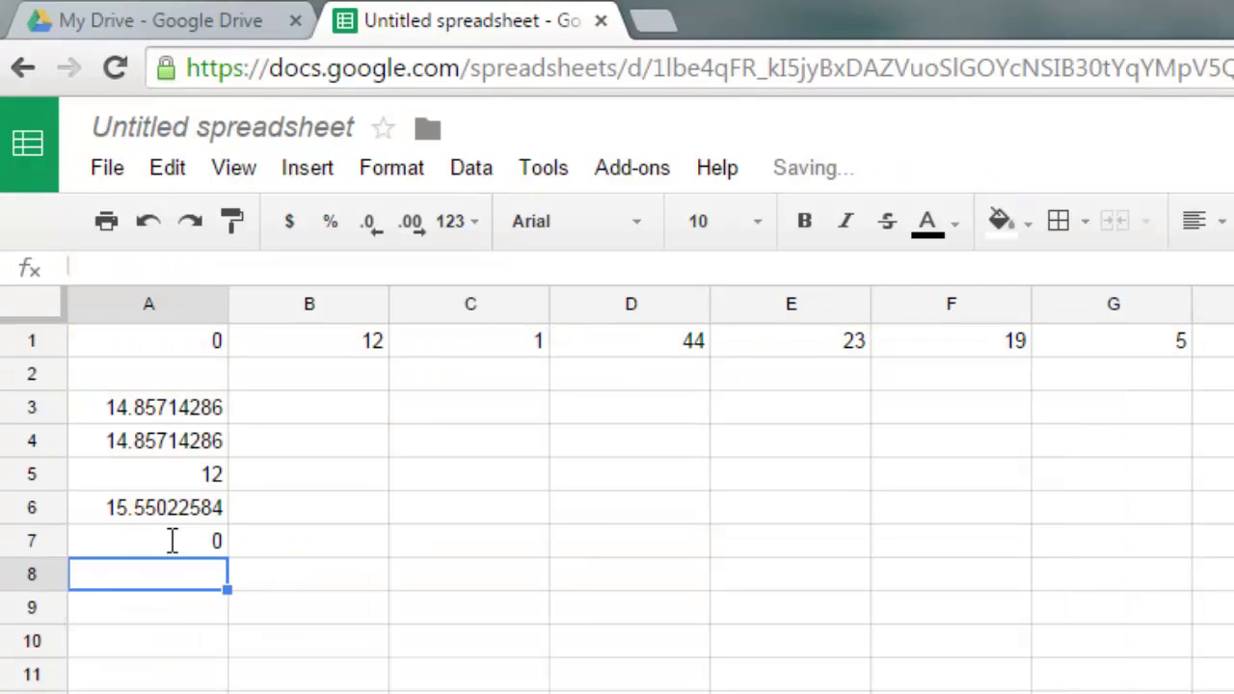
pyautogui.write('MAX')
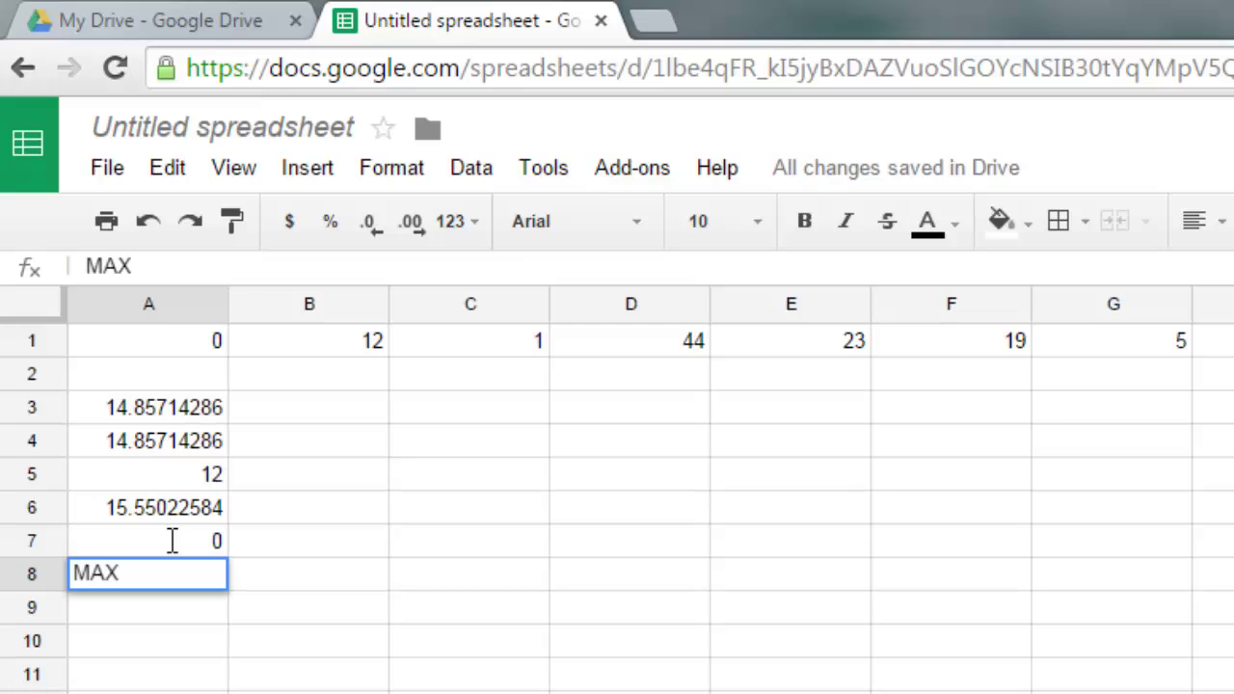
pyautogui.write('(')
pyautogui.press('BackSpace')
pyautogui.press('BackSpace')
pyautogui.press('BackSpace')
pyautogui.press('BackSpace')
pyautogui.write('=')
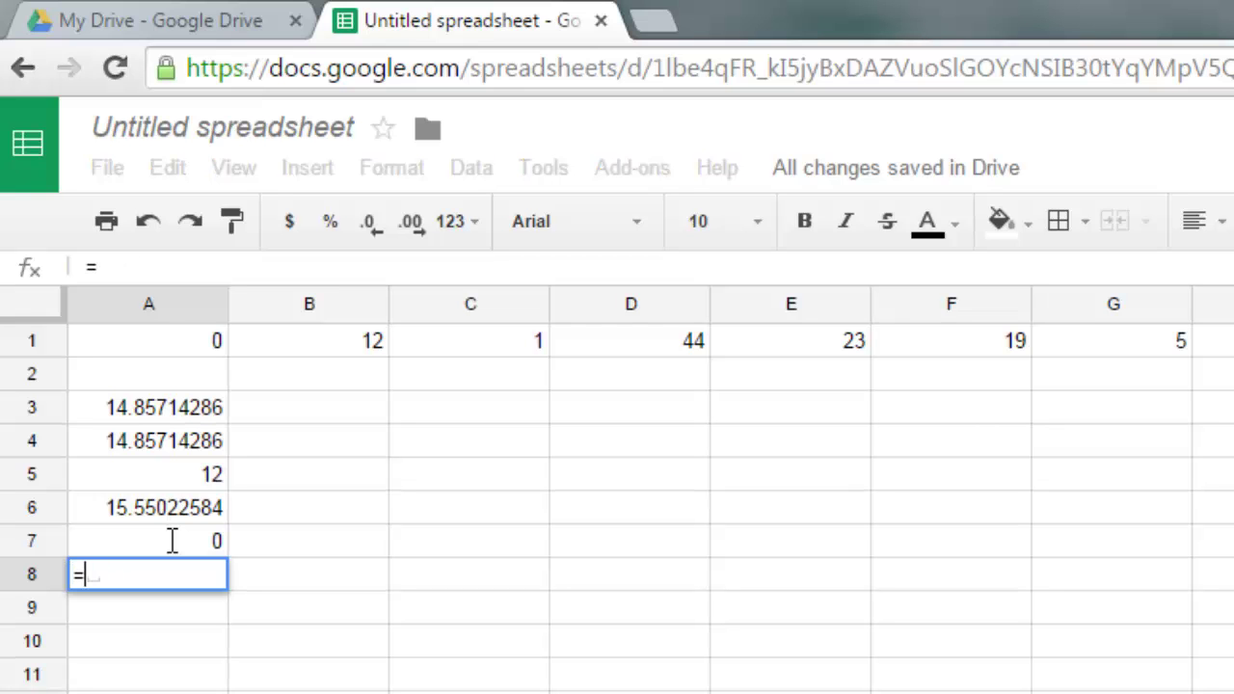
pyautogui.write('MAX')
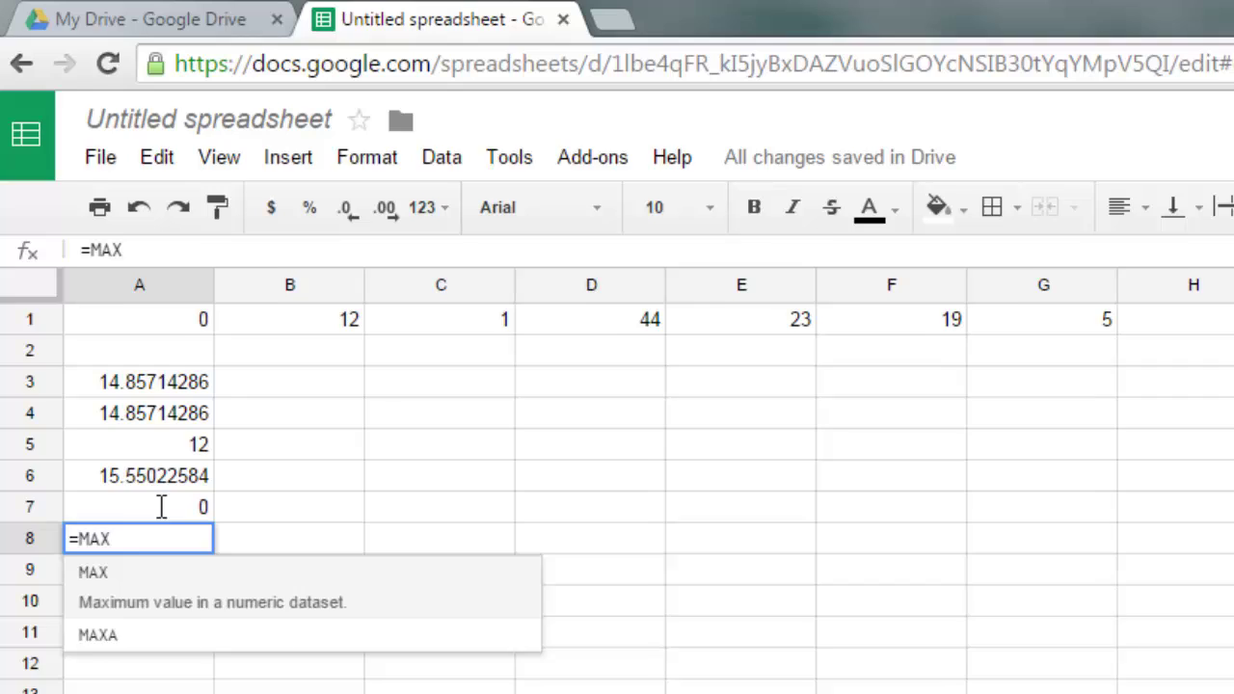
pyautogui.write('(A1:G')
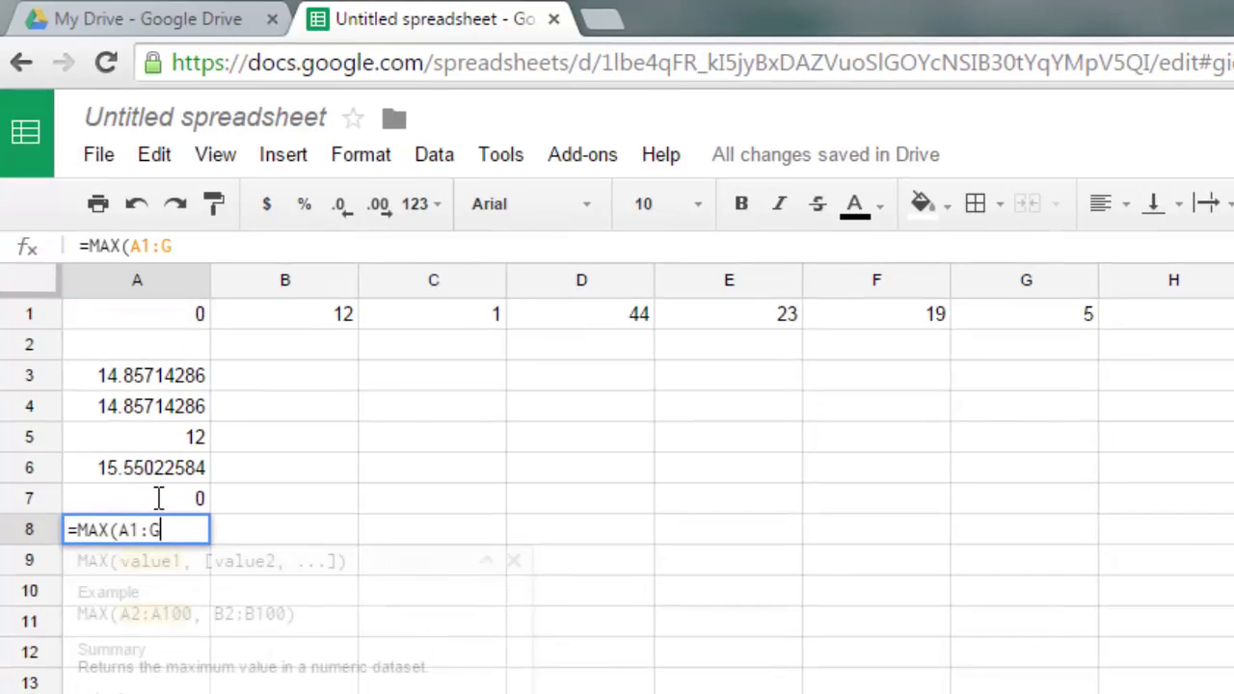
pyautogui.write('1)')
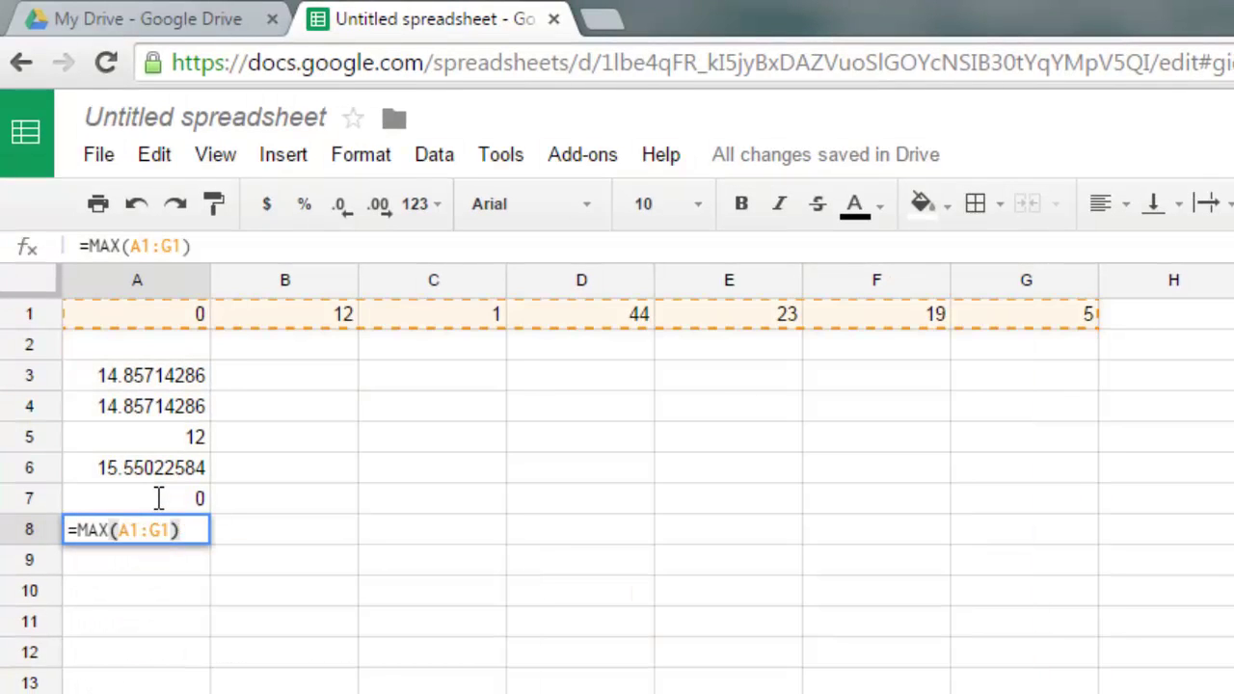
pyautogui.press('Return')
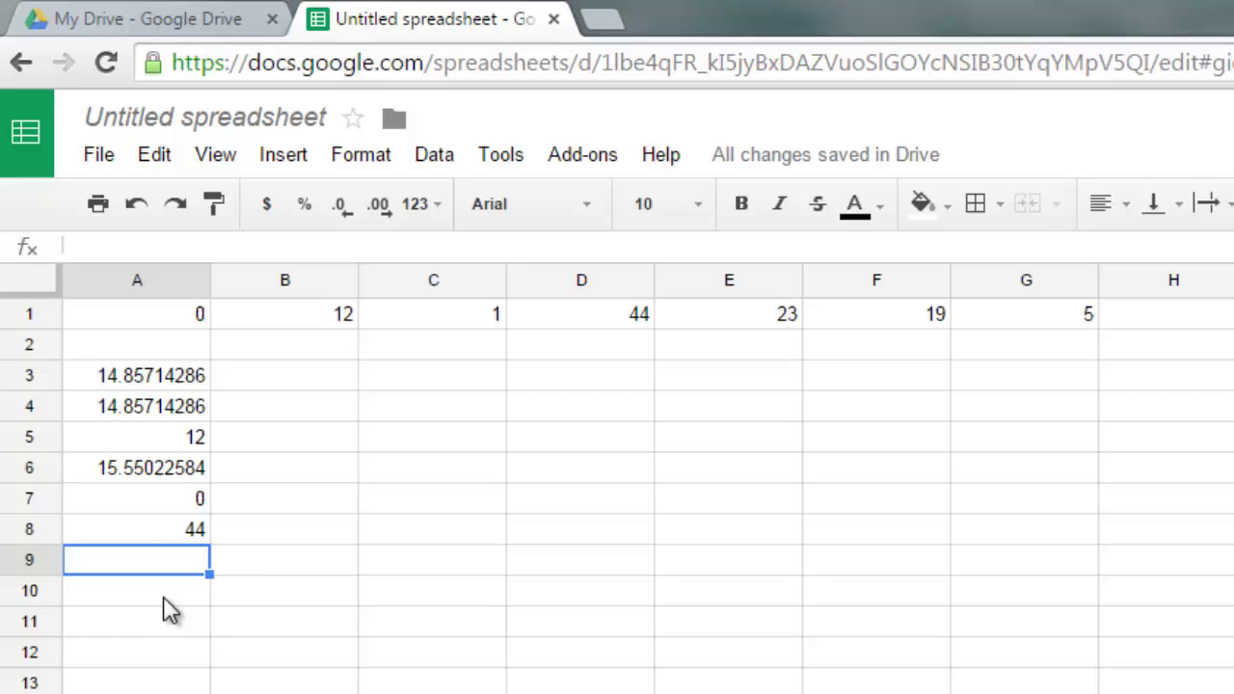
# - Enter =LARGE(A1:G1,2) in A9 and =LARGE(A1:G1,3) in A10, giving 23 and 19
pyautogui.doubleClick(114, 561)
pyautogui.write('=')
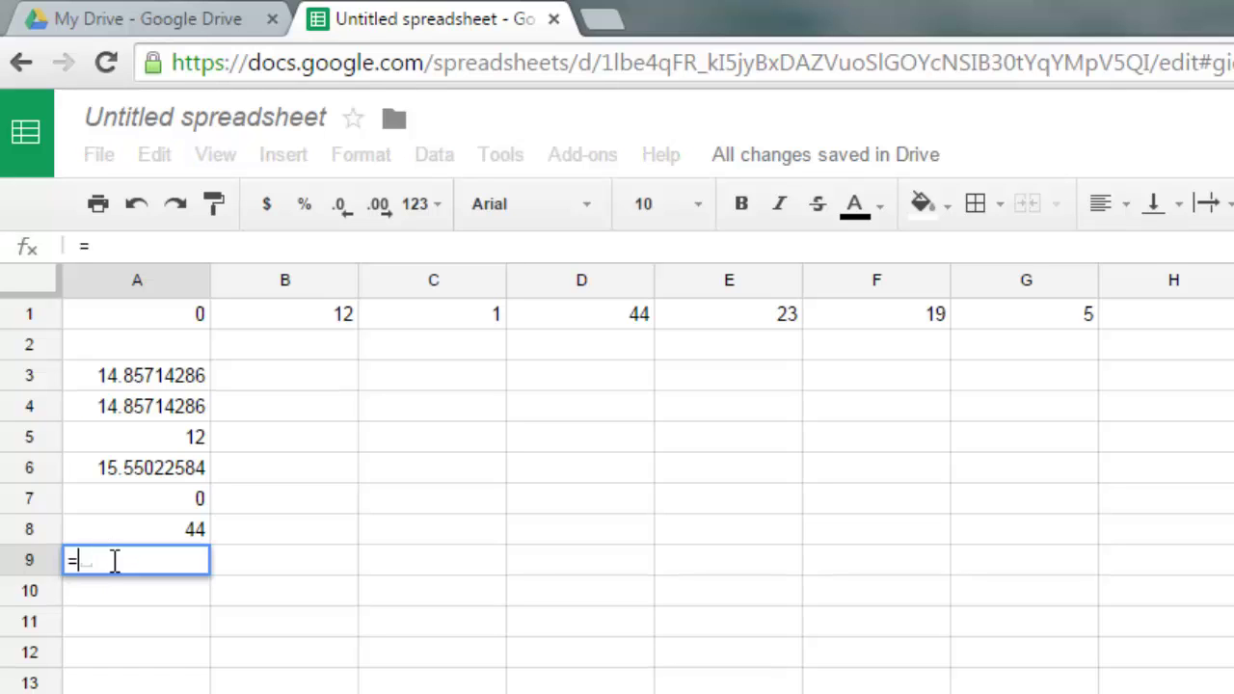
pyautogui.write('LARGE(')
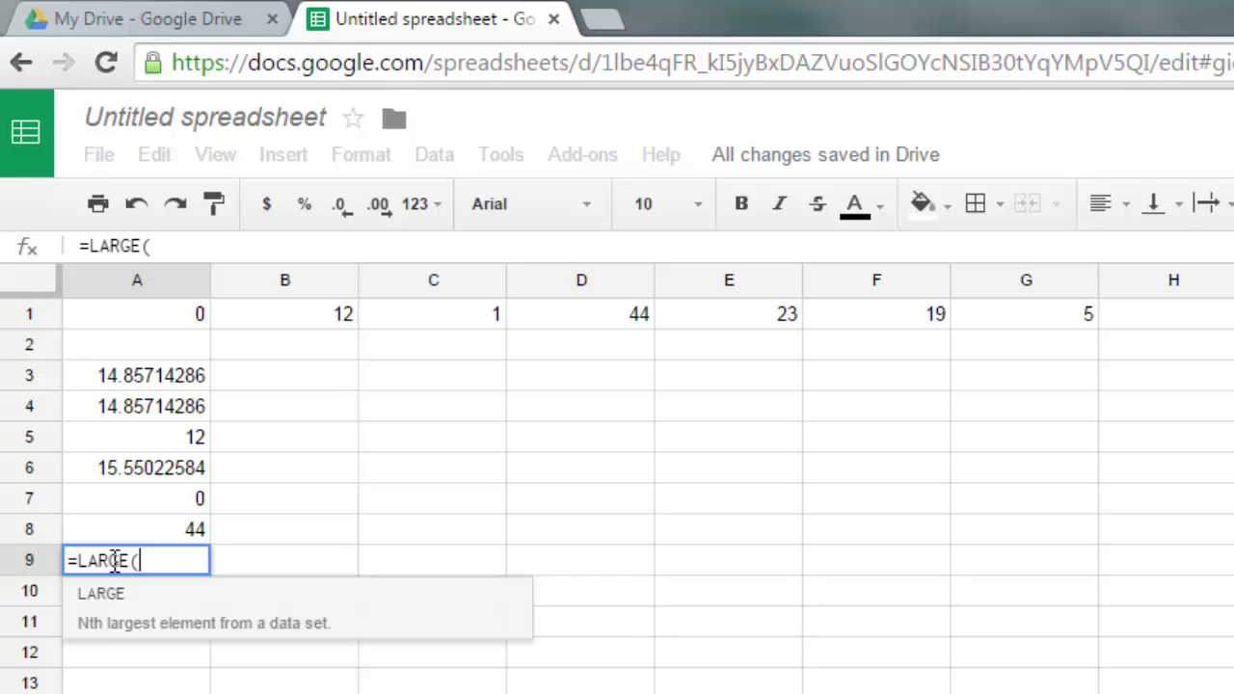
pyautogui.write('A1:')
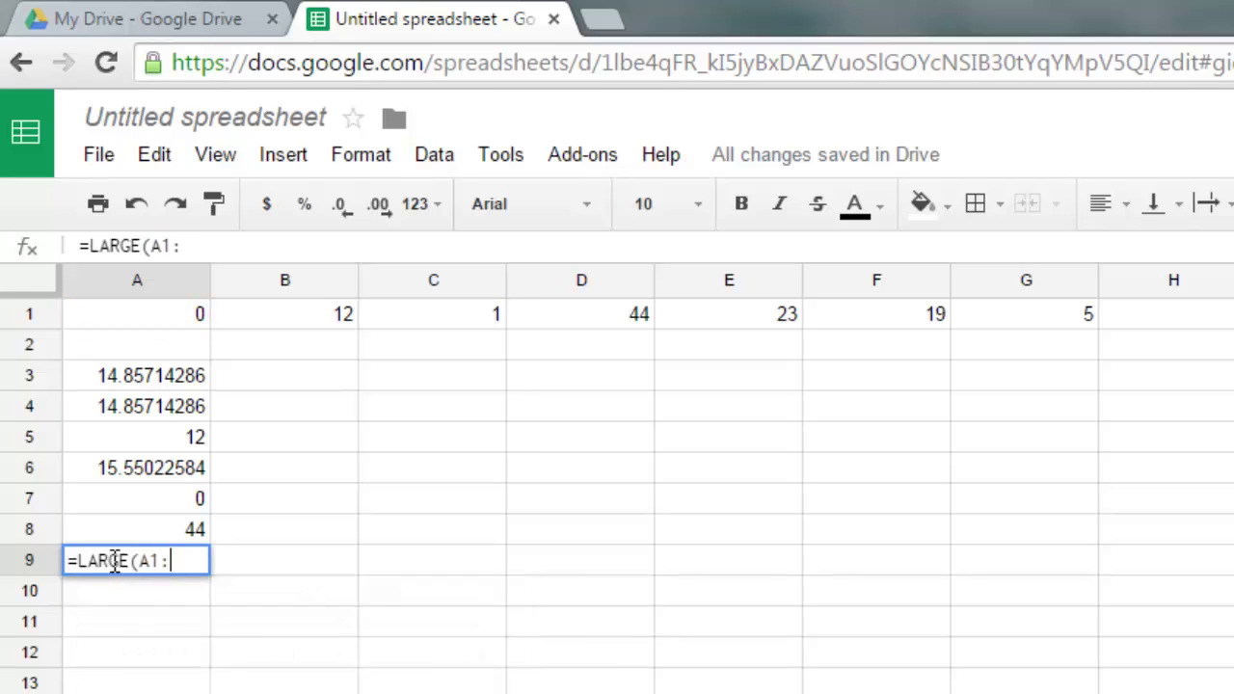
pyautogui.write('G1')
pyautogui.write(',')
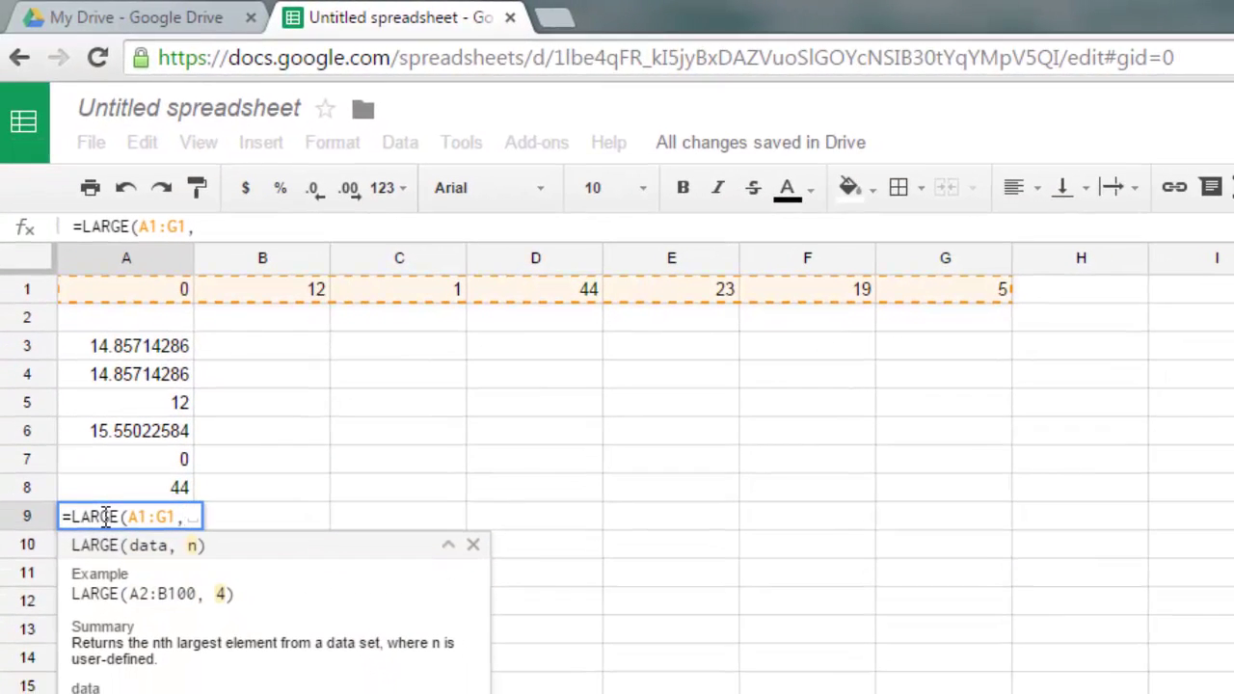
pyautogui.write('2)')
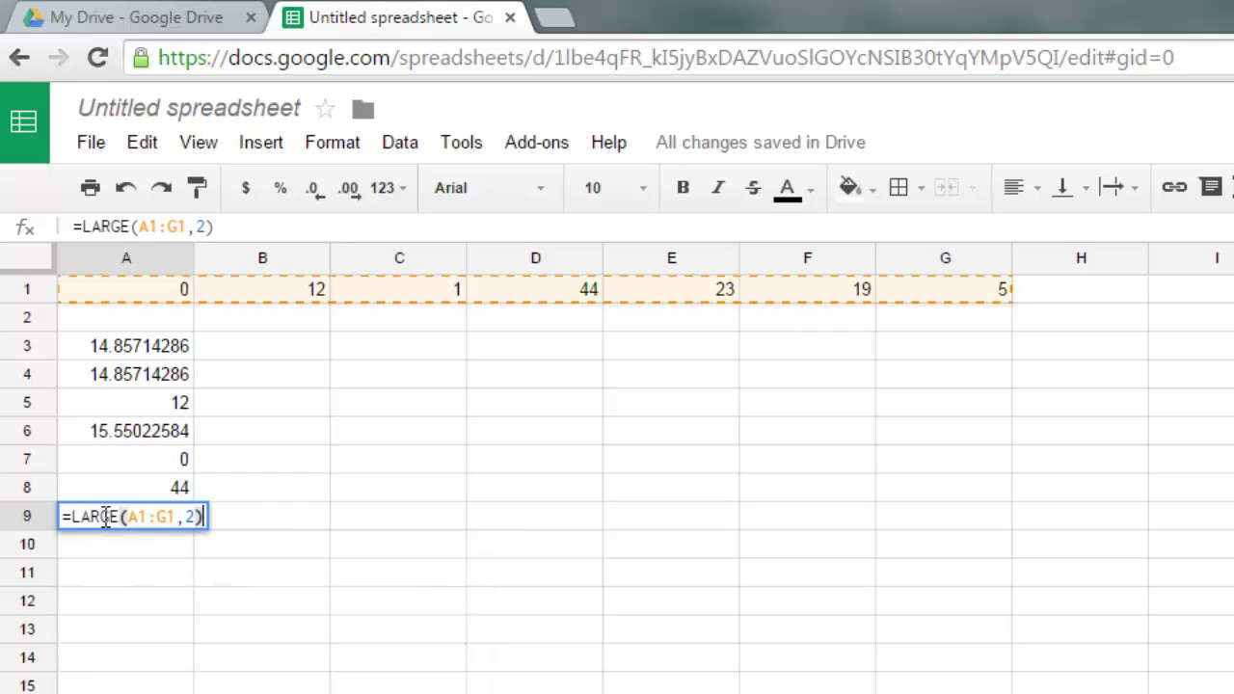
pyautogui.press('Return')
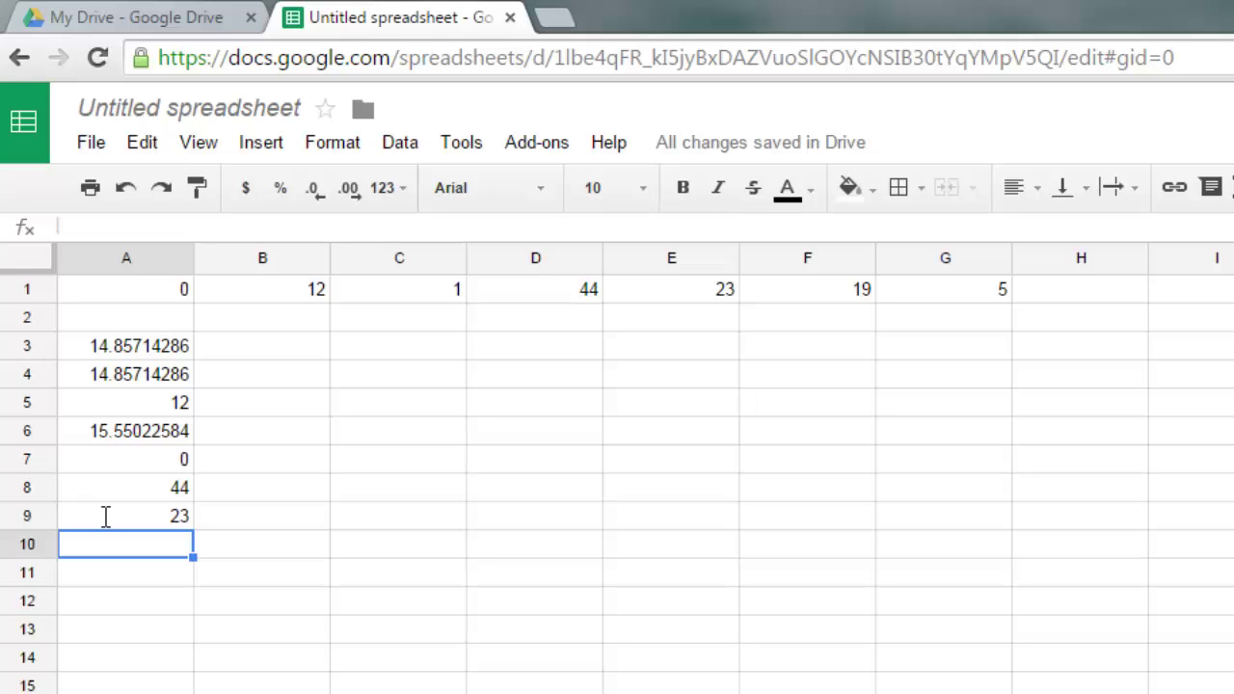
pyautogui.write('=L')
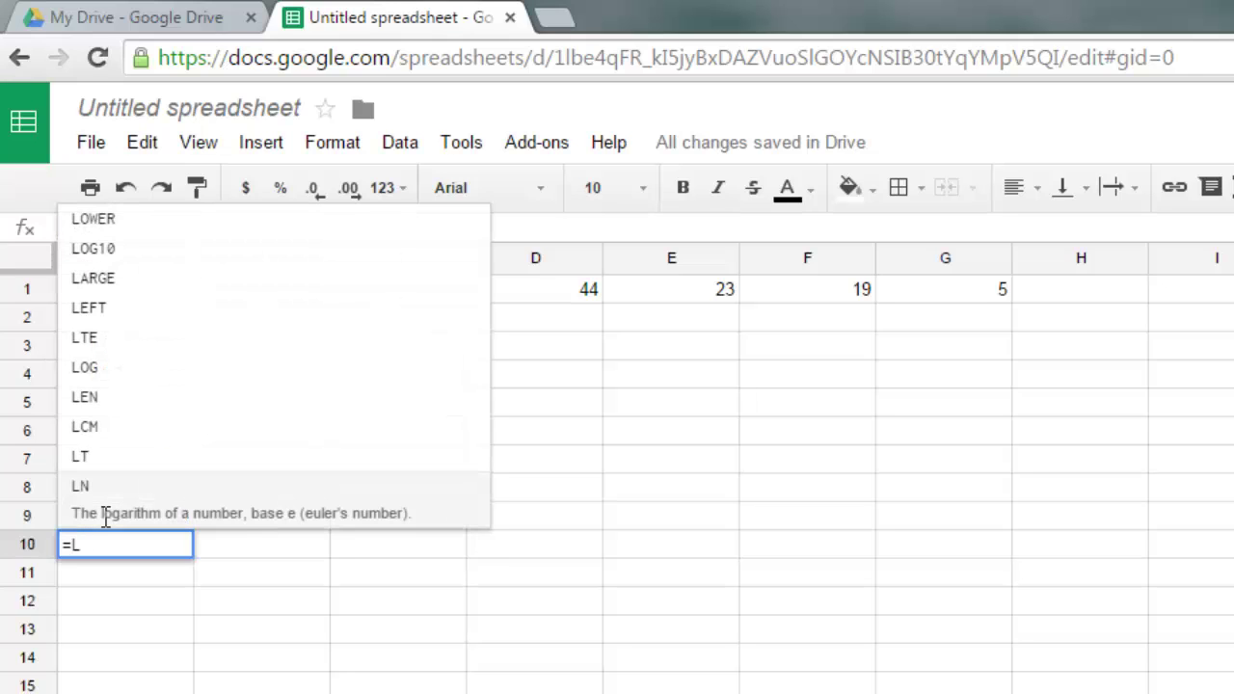
pyautogui.write('ARGE')
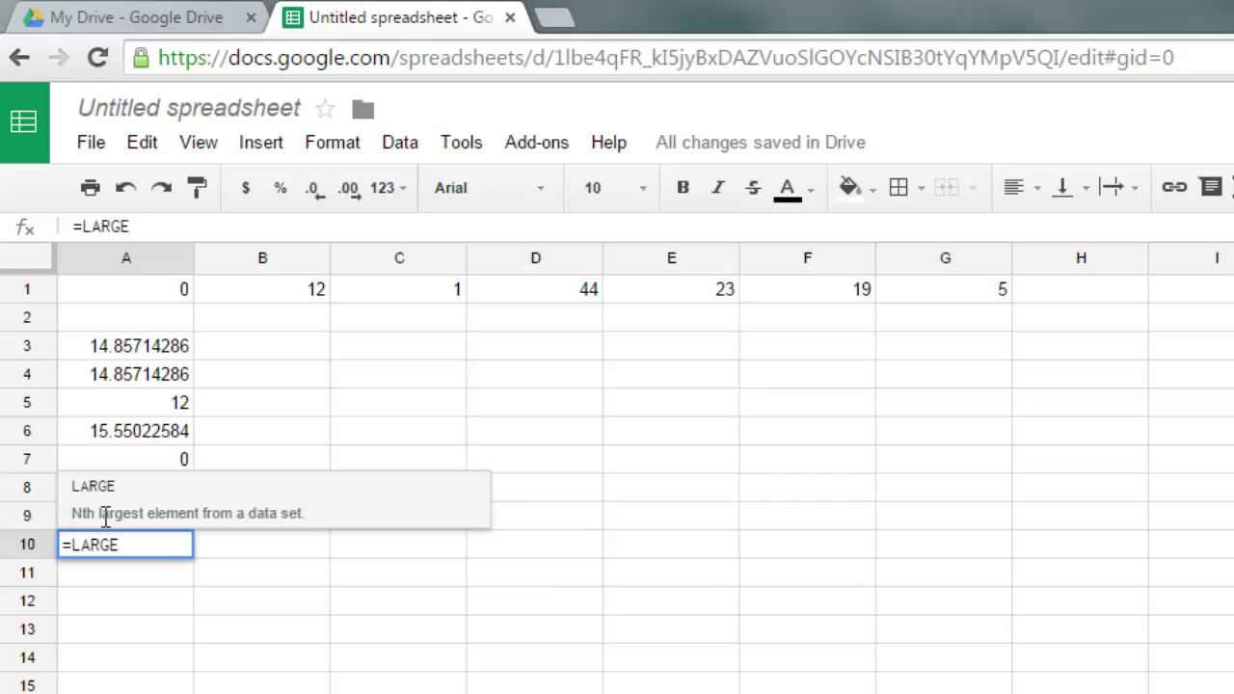
pyautogui.write('(A1:')
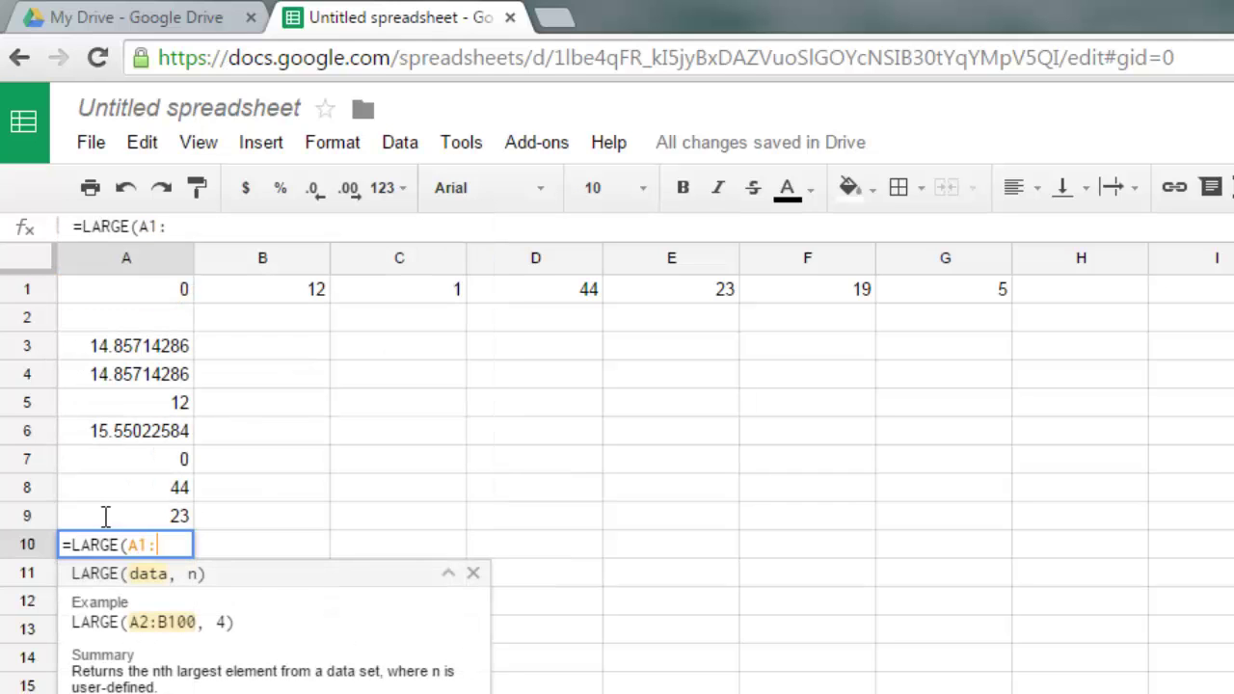
pyautogui.write('G1,')
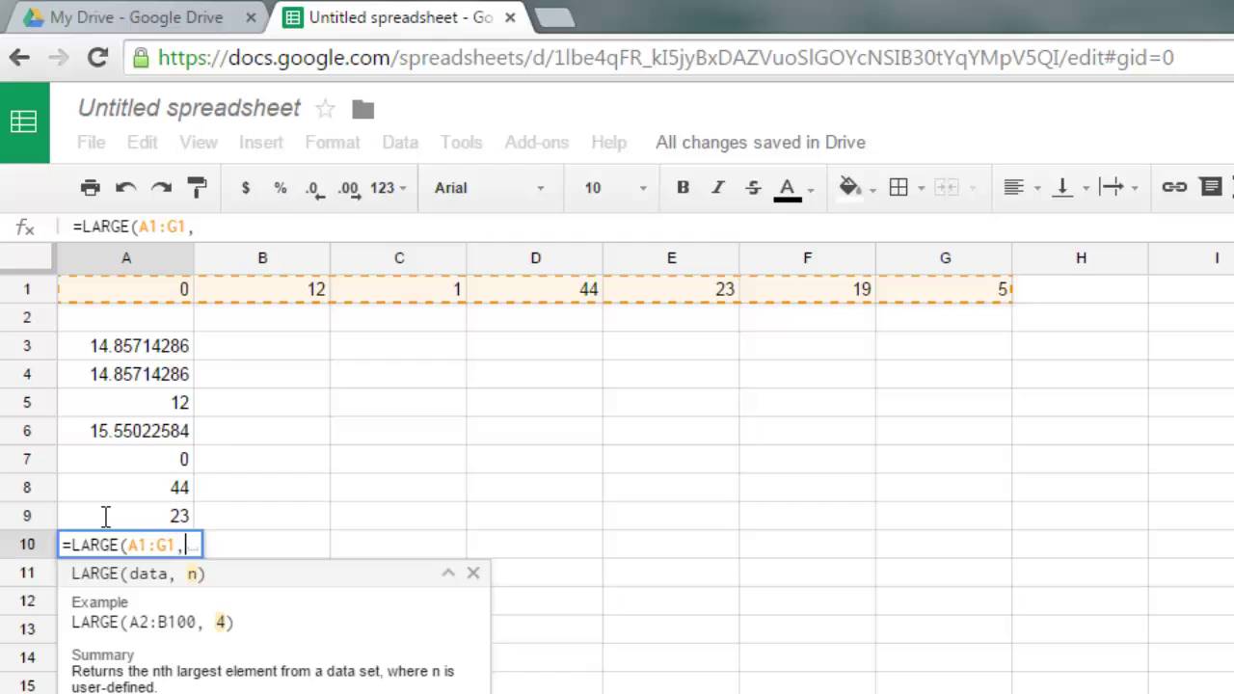
pyautogui.write('3)')
pyautogui.press('Return')
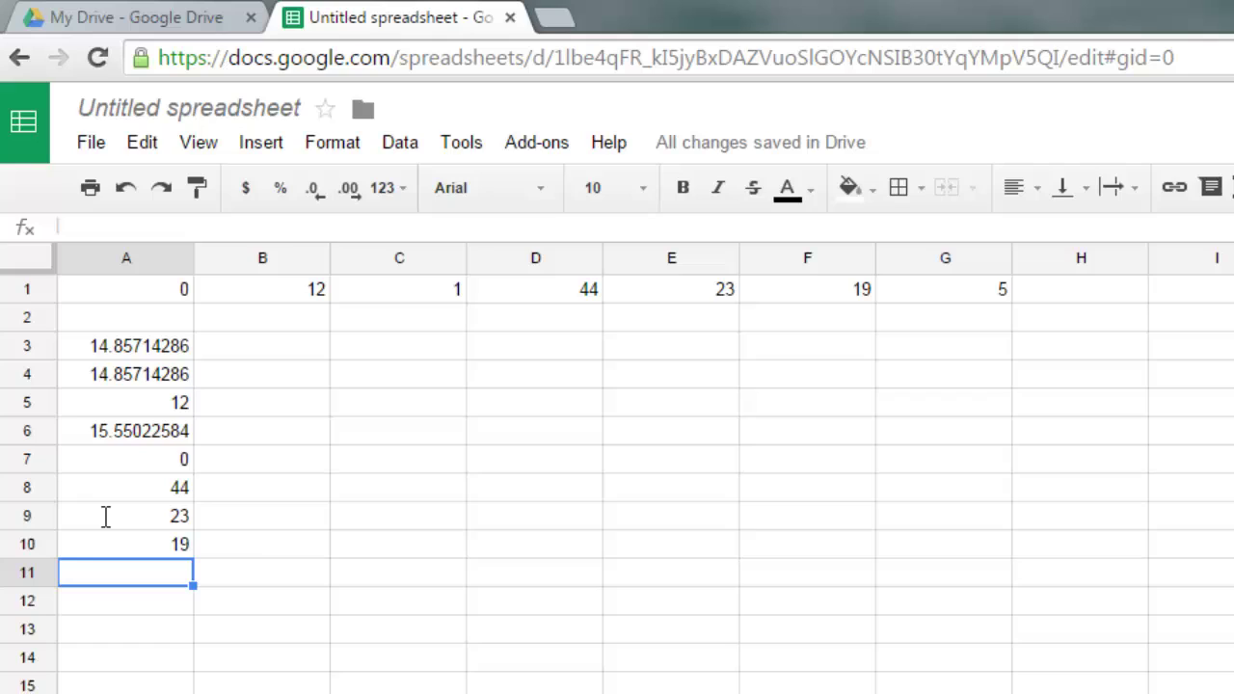
# - Enter =SMALL(A1:G1,1) in A11 and =SMALL(A1:G1,3) in A12, giving 0 and 5
pyautogui.write('S')
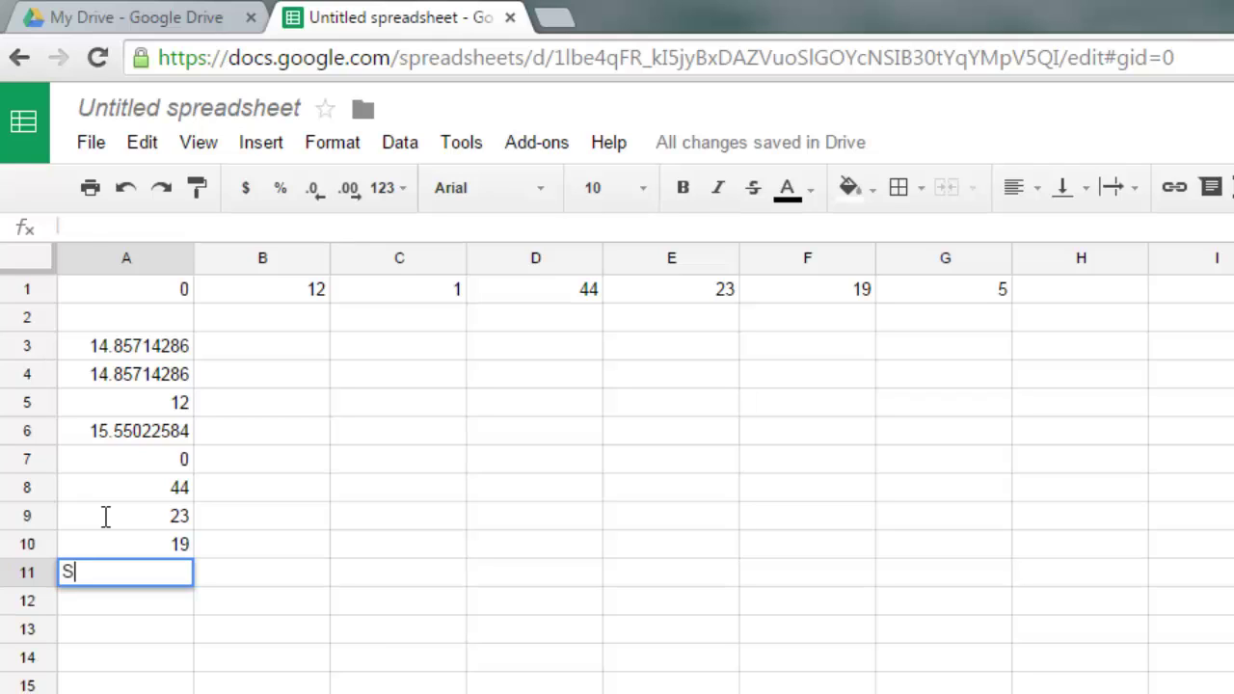
pyautogui.write('MALL')
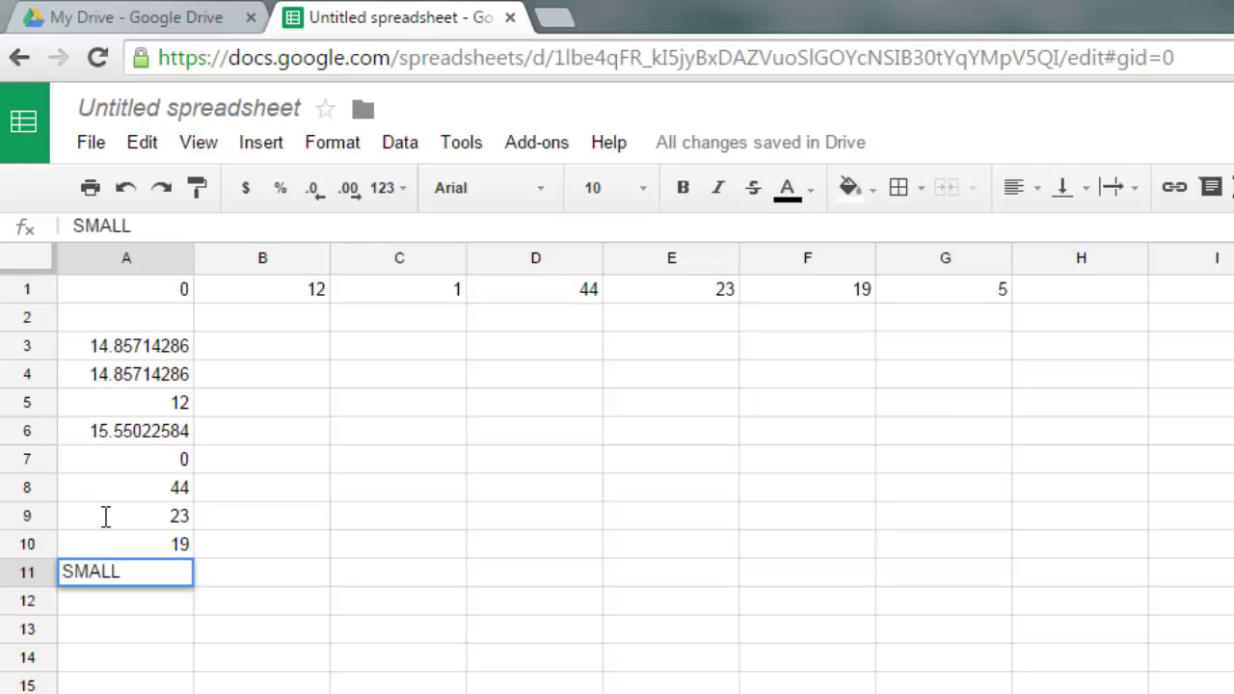
pyautogui.press('BackSpace')
pyautogui.press('BackSpace')
pyautogui.press('BackSpace')
pyautogui.press('BackSpace')
pyautogui.press('BackSpace')
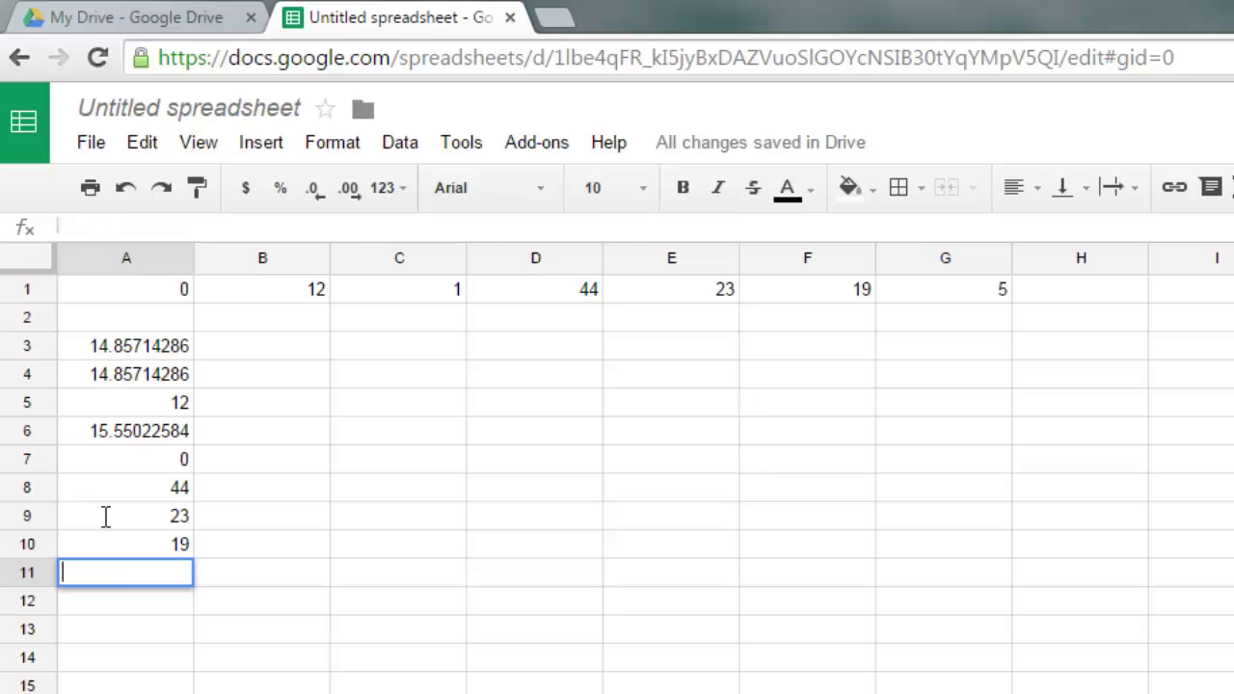
pyautogui.write('=SMALL')
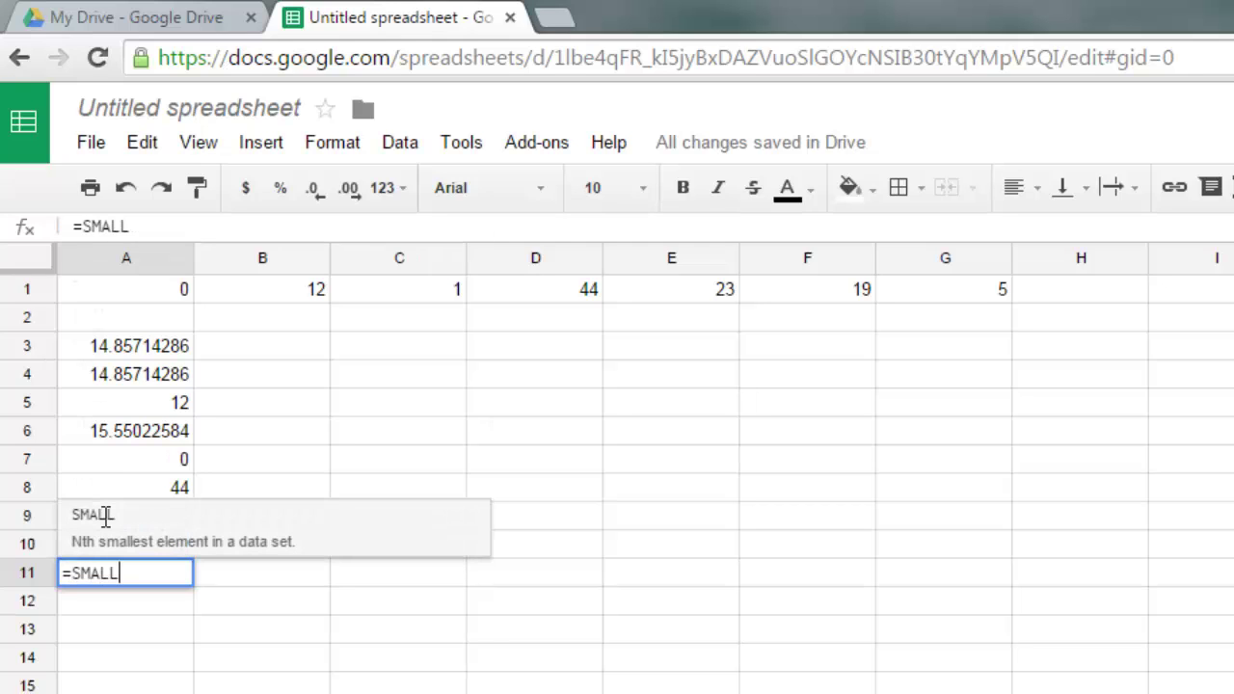
pyautogui.write('(A1:')
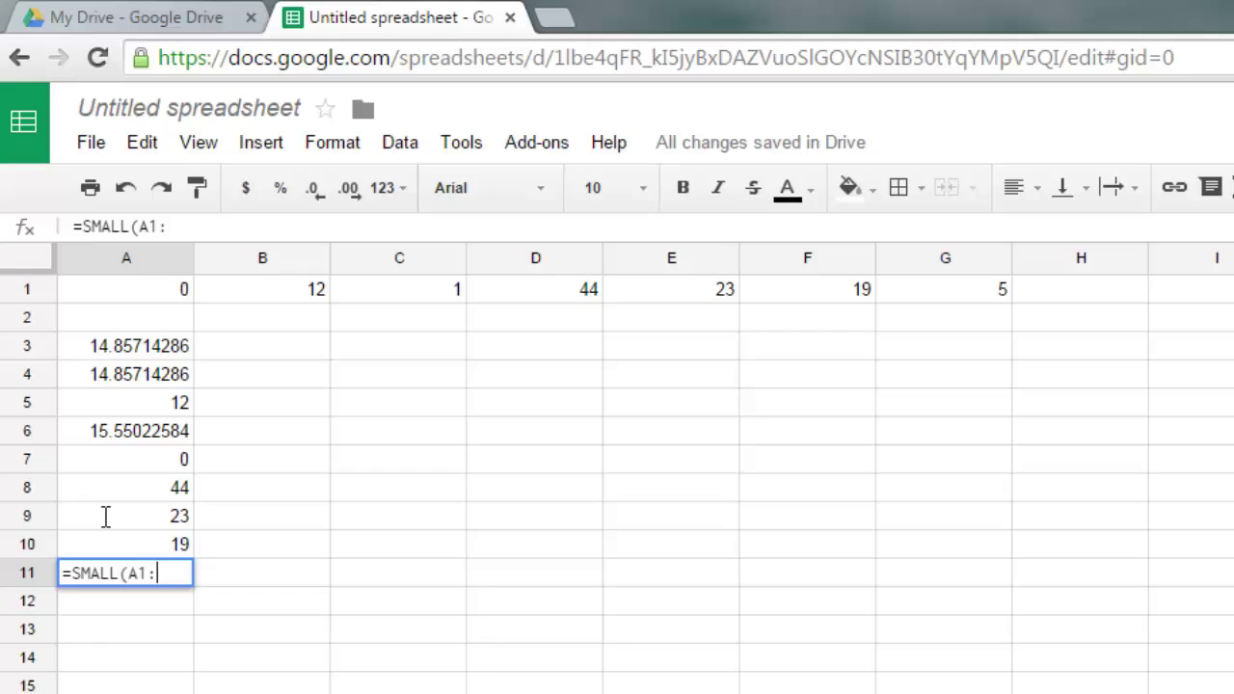
pyautogui.write('G1,')
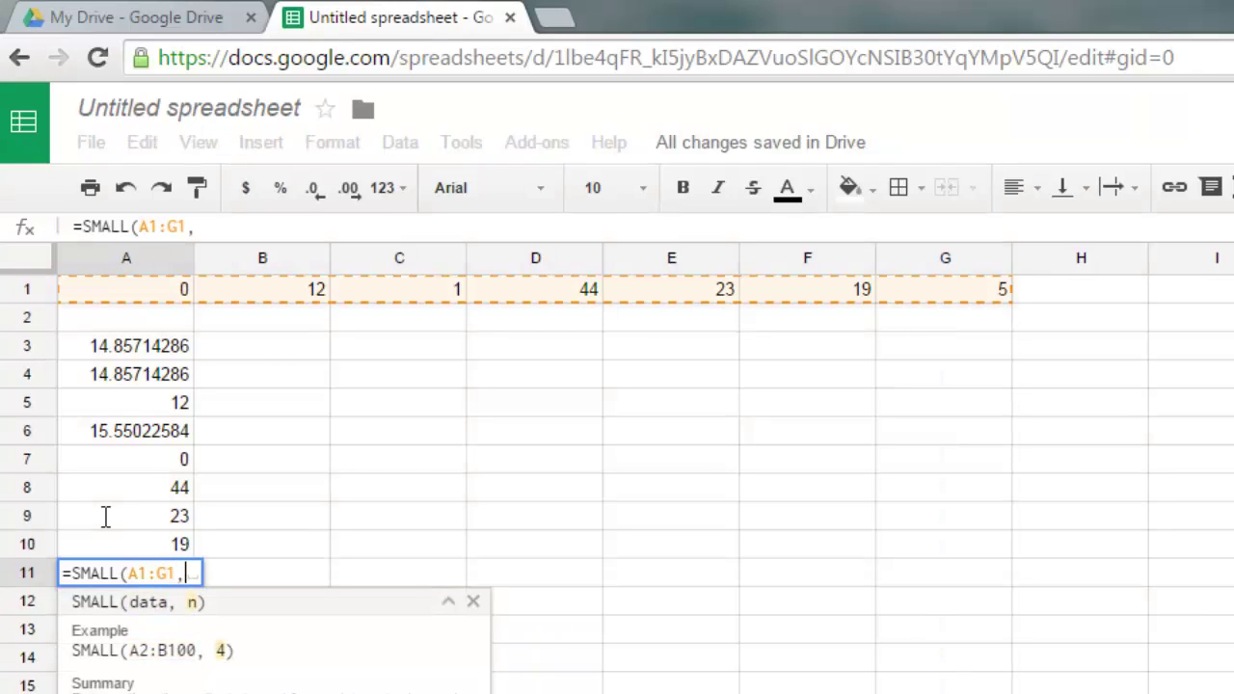
pyautogui.write('1')
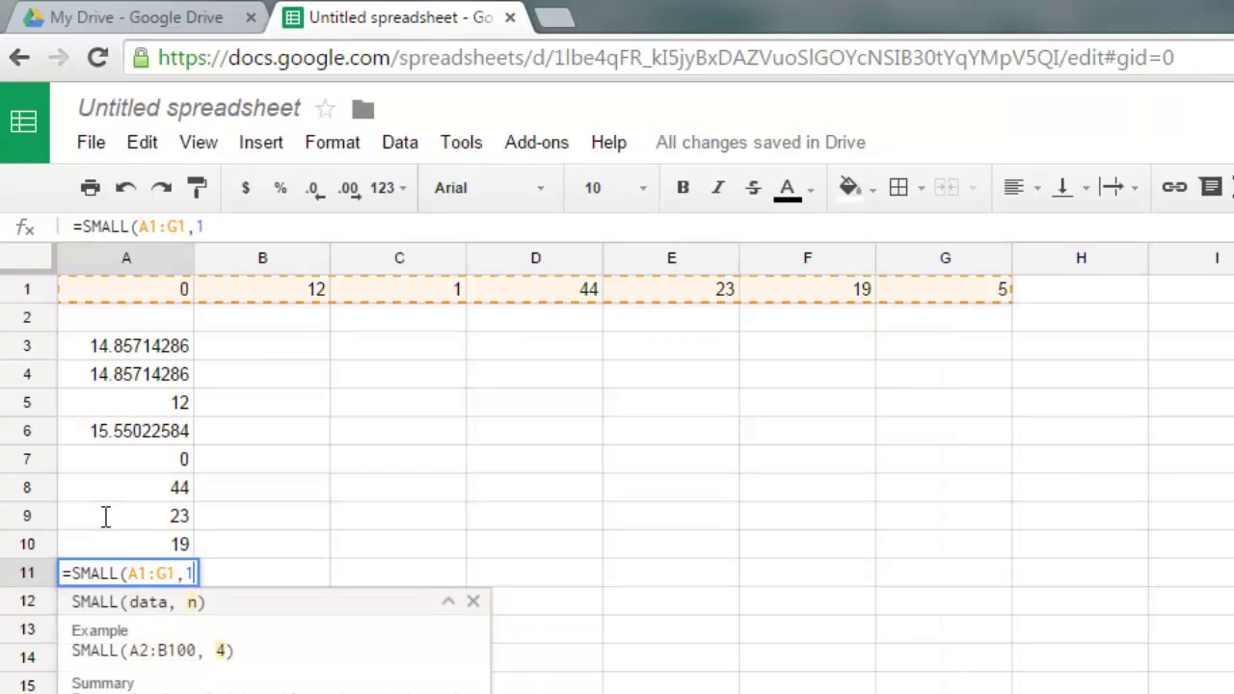
pyautogui.write(')')
pyautogui.press('Return')
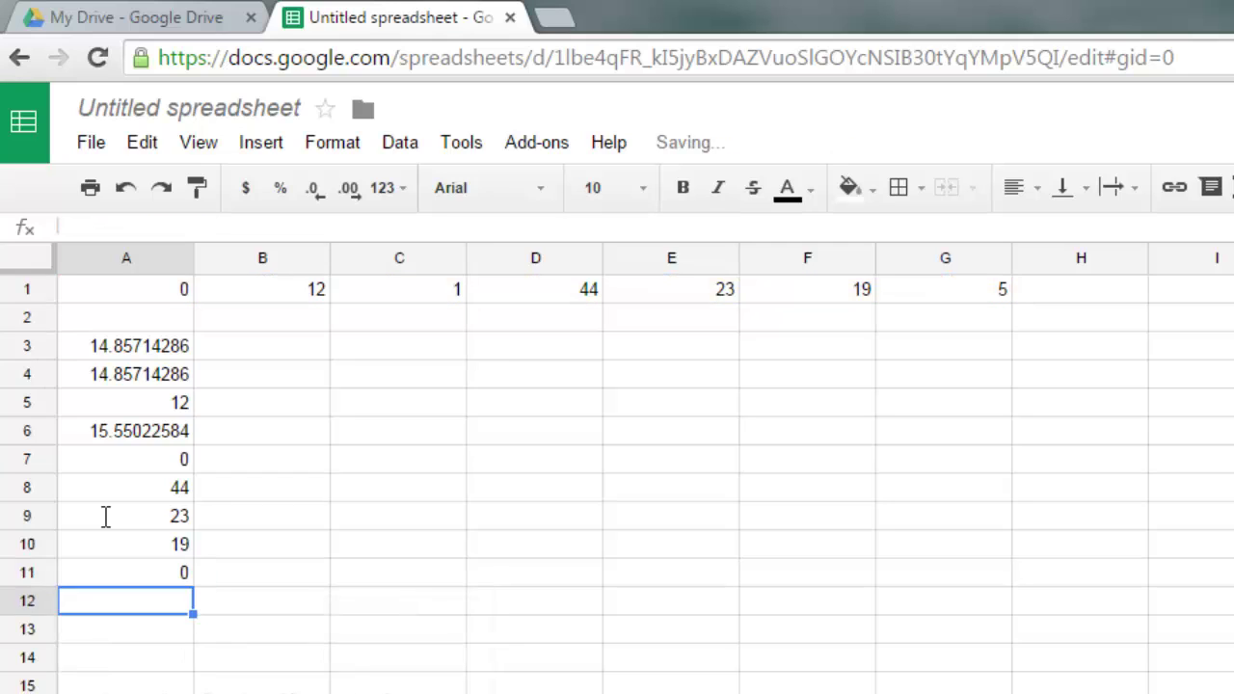
pyautogui.write('=SMALL(')
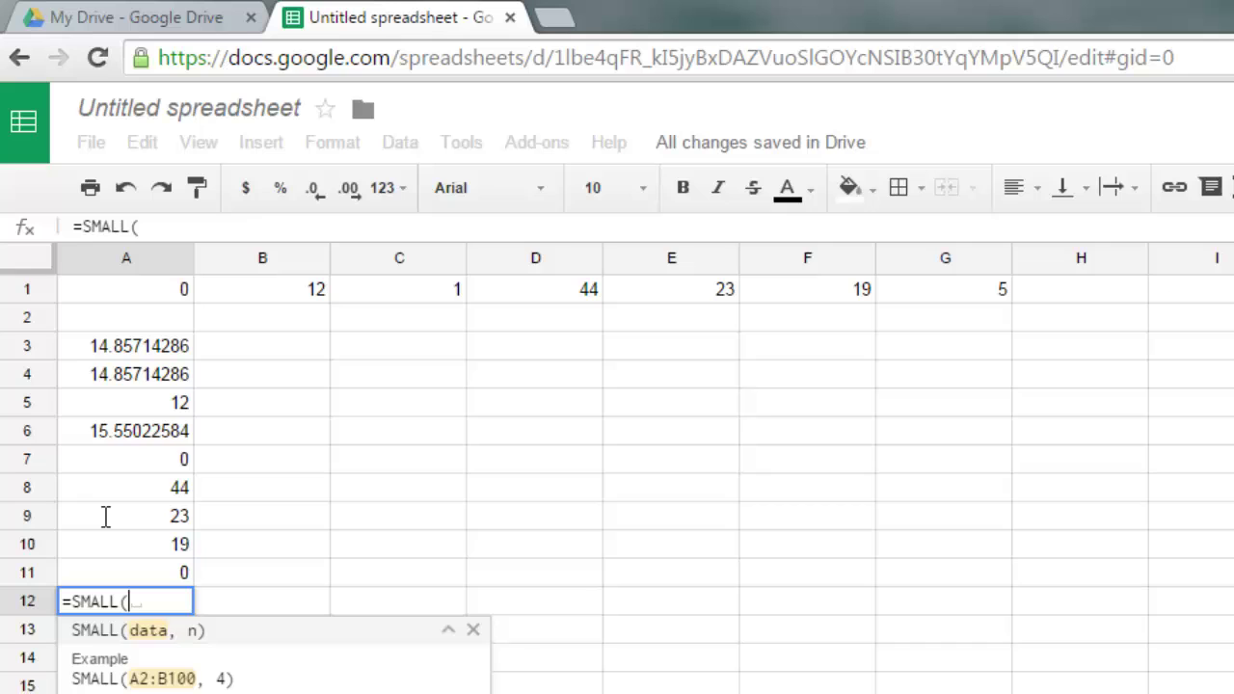
pyautogui.write('A1:G')
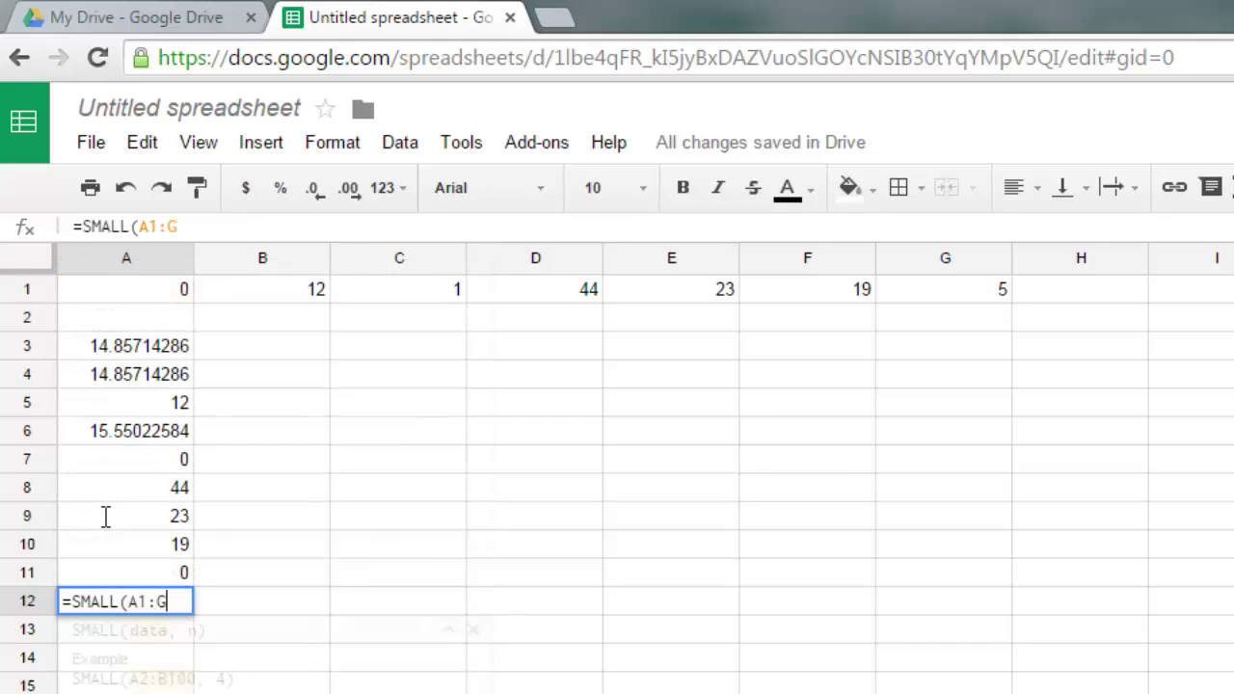
pyautogui.write('1,')
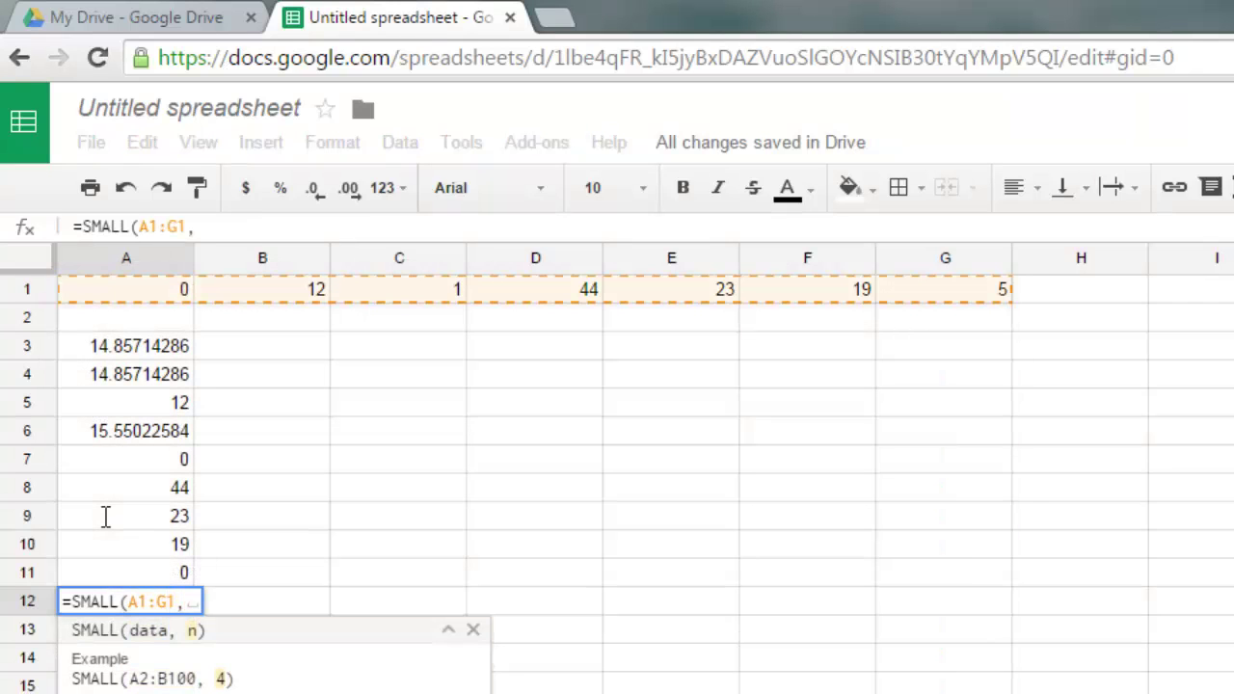
pyautogui.write('3)')
pyautogui.press('Return')
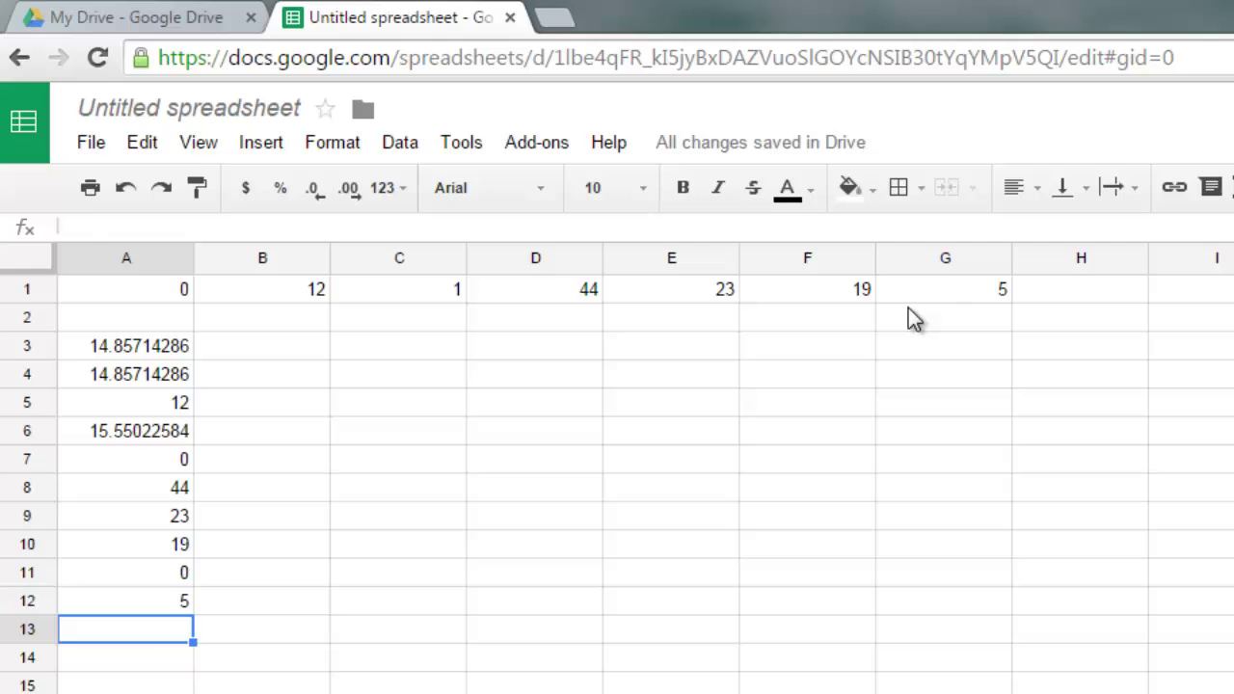
# - Enter =MODE(A1:G1) in A13, which returns #N/A
pyautogui.write('MO')
pyautogui.press('BackSpace')
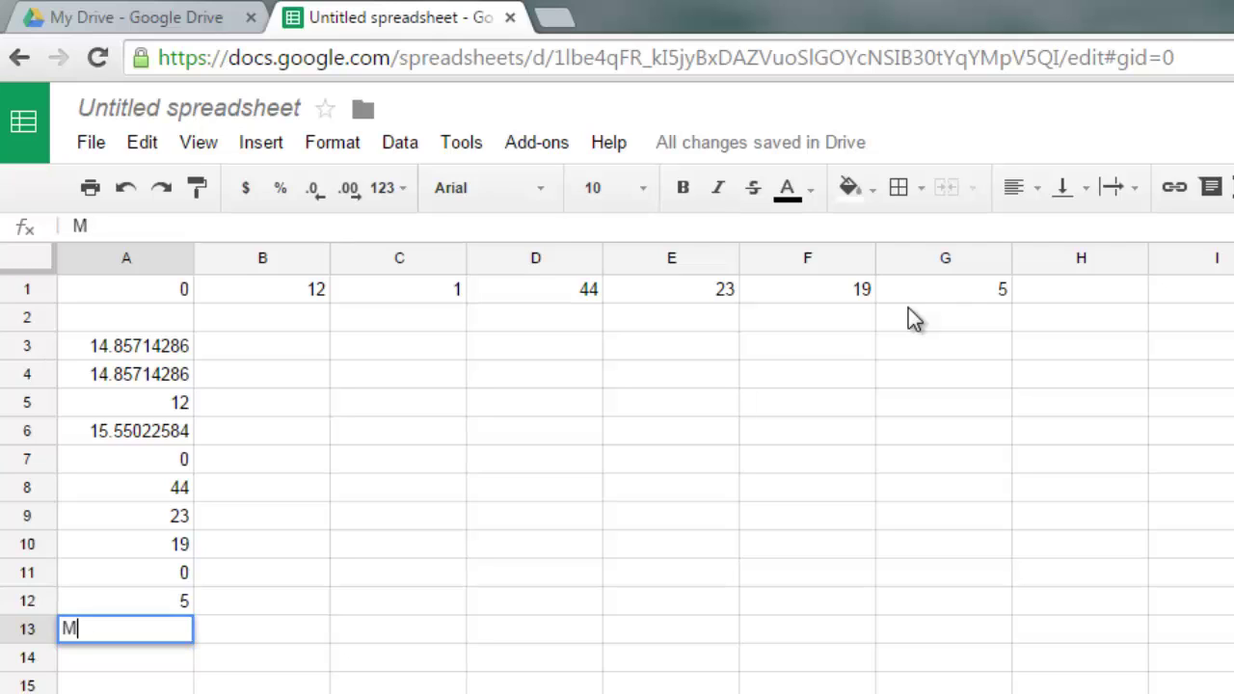
pyautogui.press('BackSpace')
pyautogui.write('=MODE')
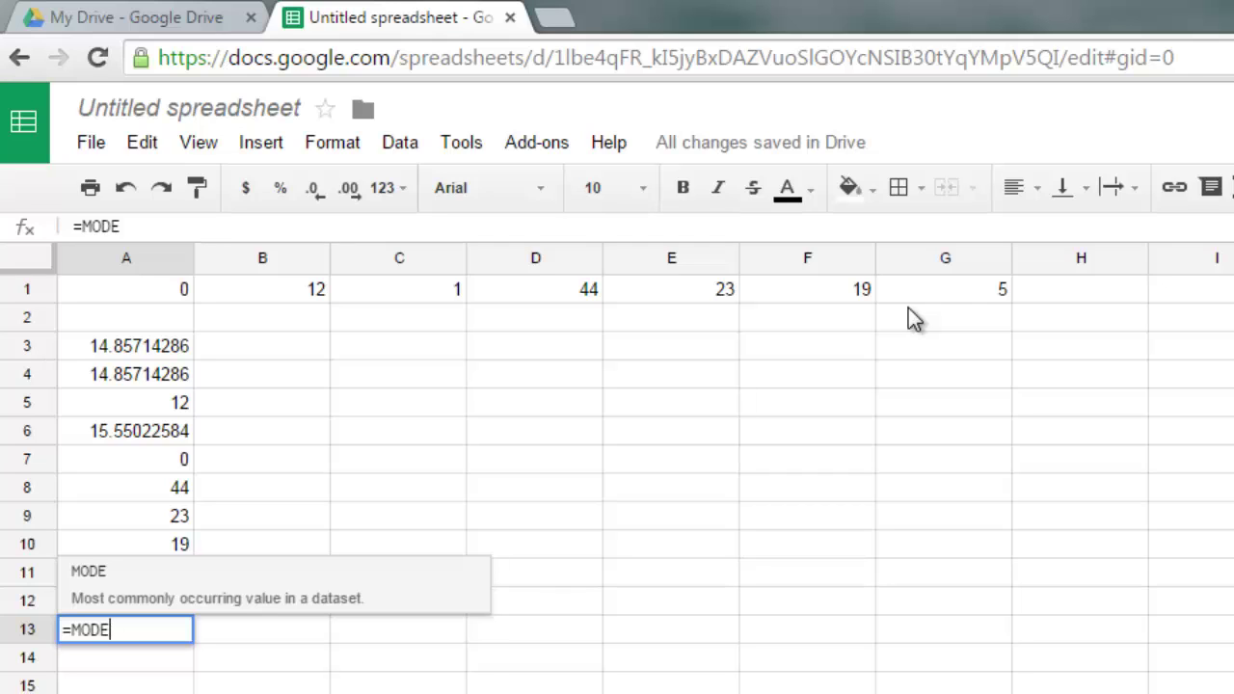
pyautogui.write('(A1')
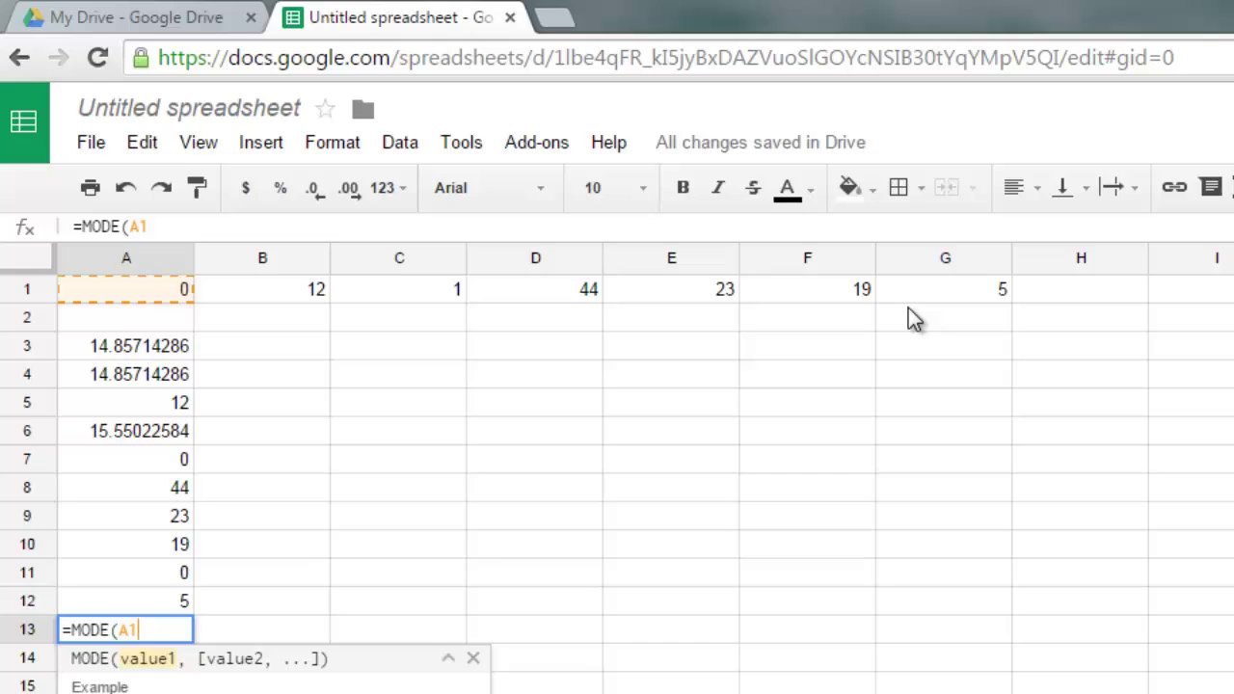
pyautogui.write(':G1')
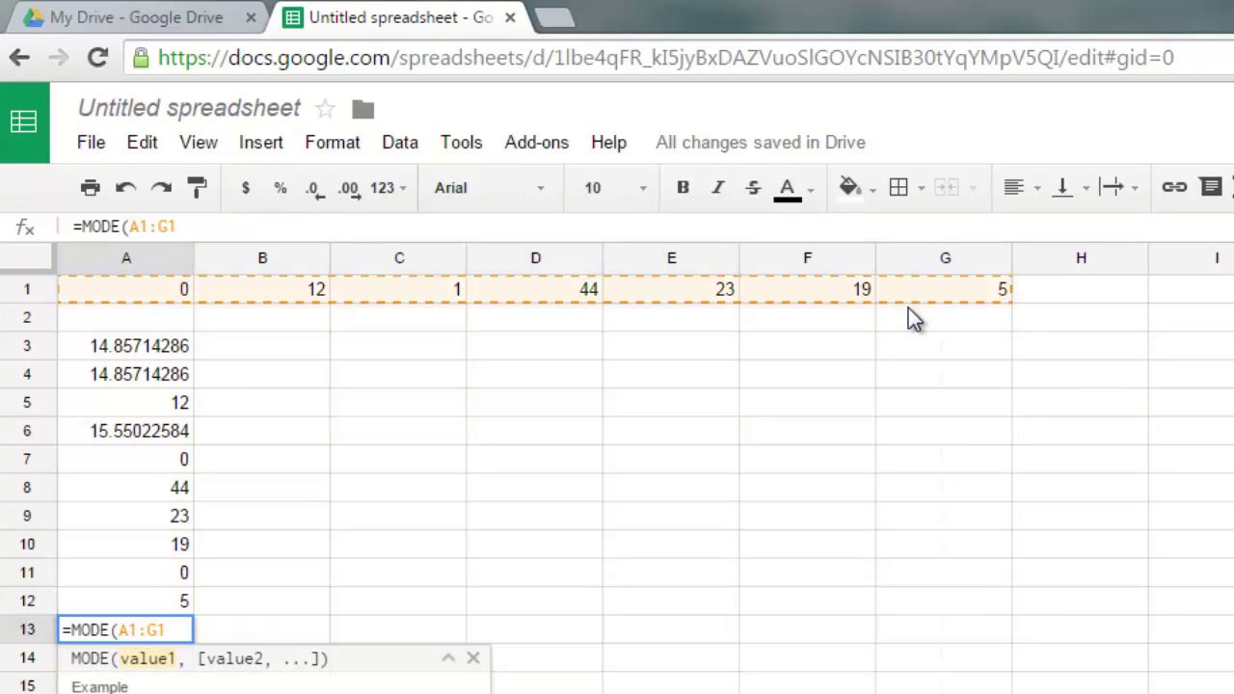
pyautogui.write(',')
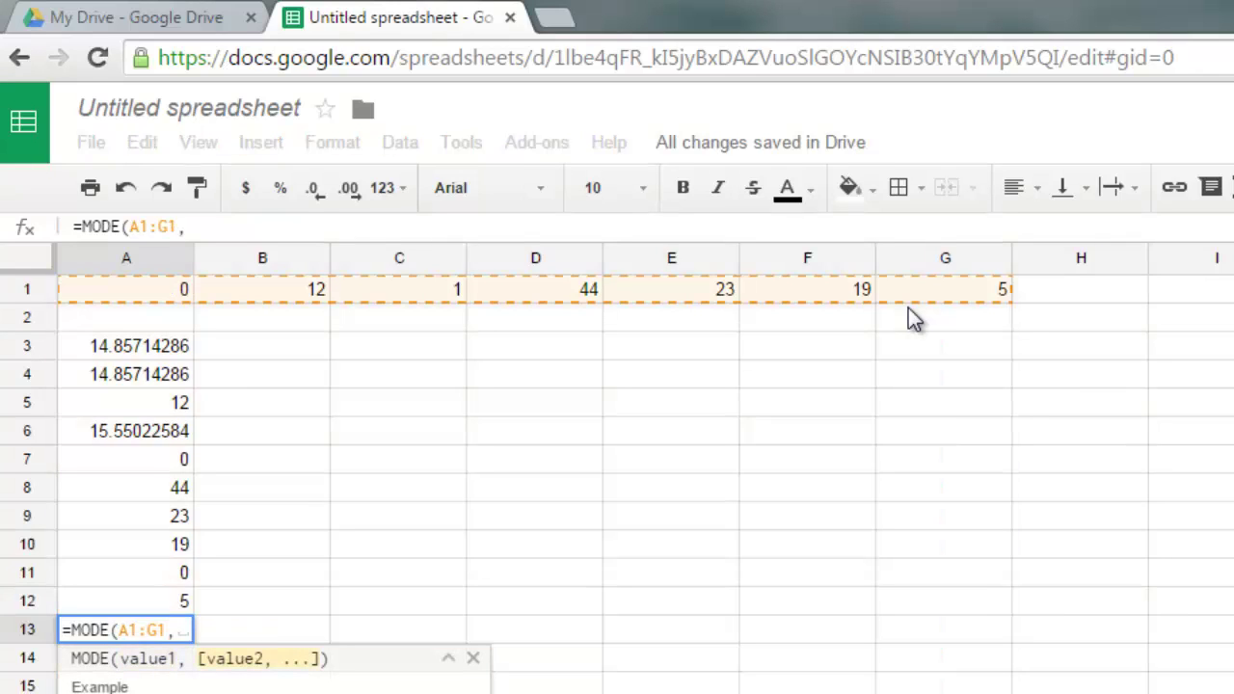
pyautogui.press('BackSpace')
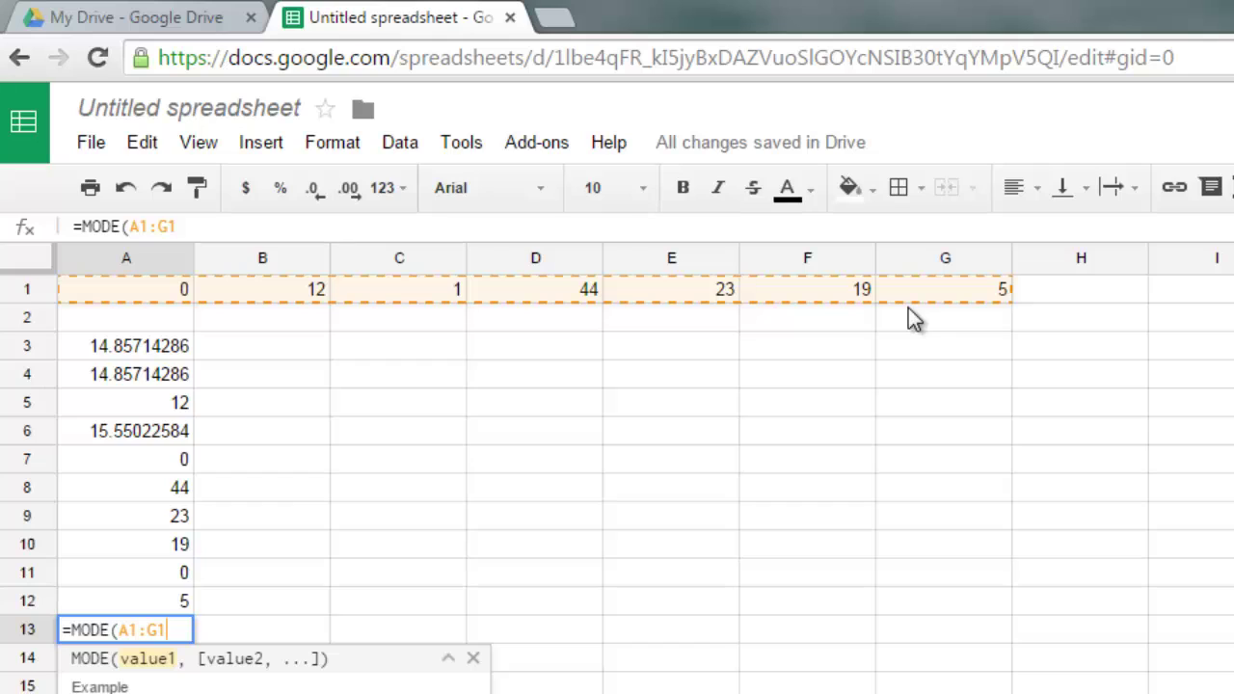
pyautogui.write(')')
pyautogui.press('Return')
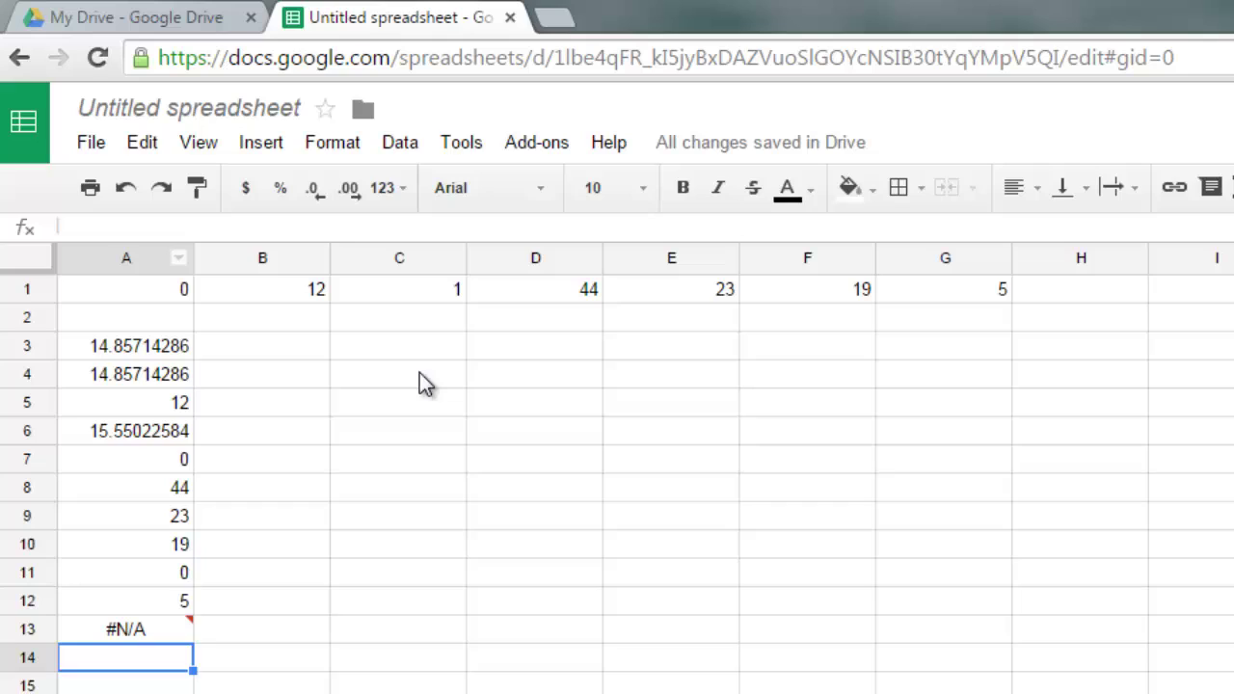
# - Enter the value 12 in cell H1
pyautogui.doubleClick(1070, 293)
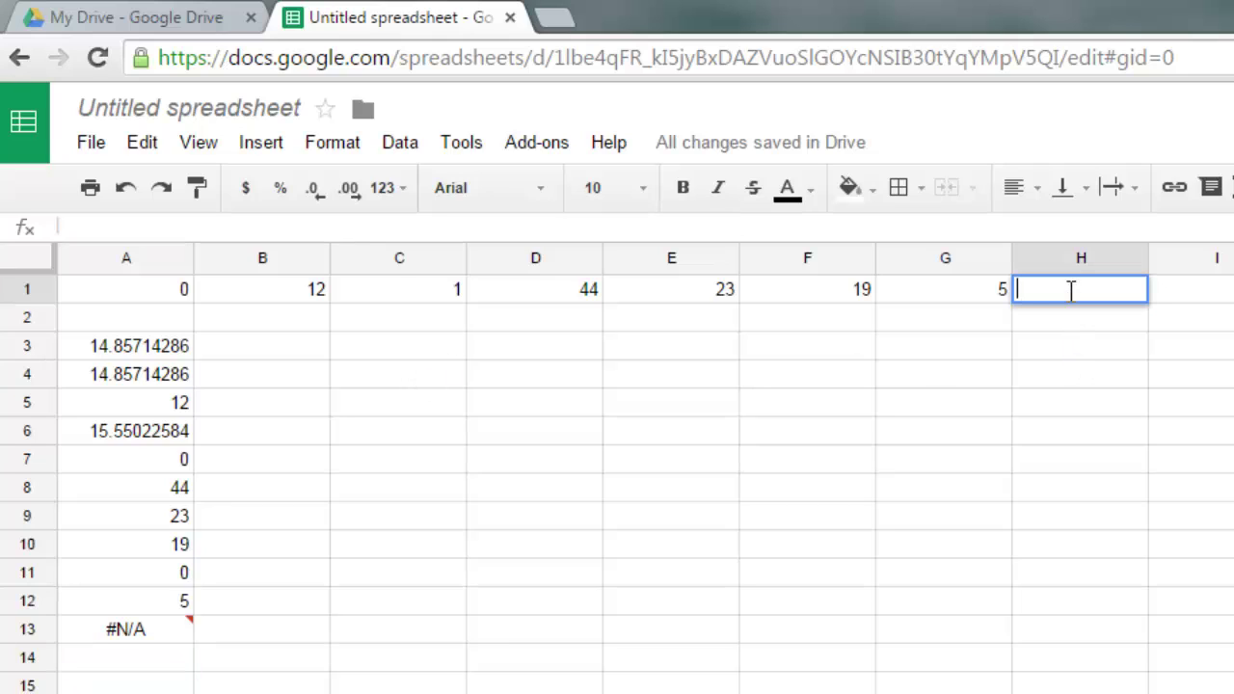
pyautogui.write('12')
pyautogui.click(575, 599)
# - Change A13's MODE range to A1:H1 so it returns 12
pyautogui.click(189, 643)
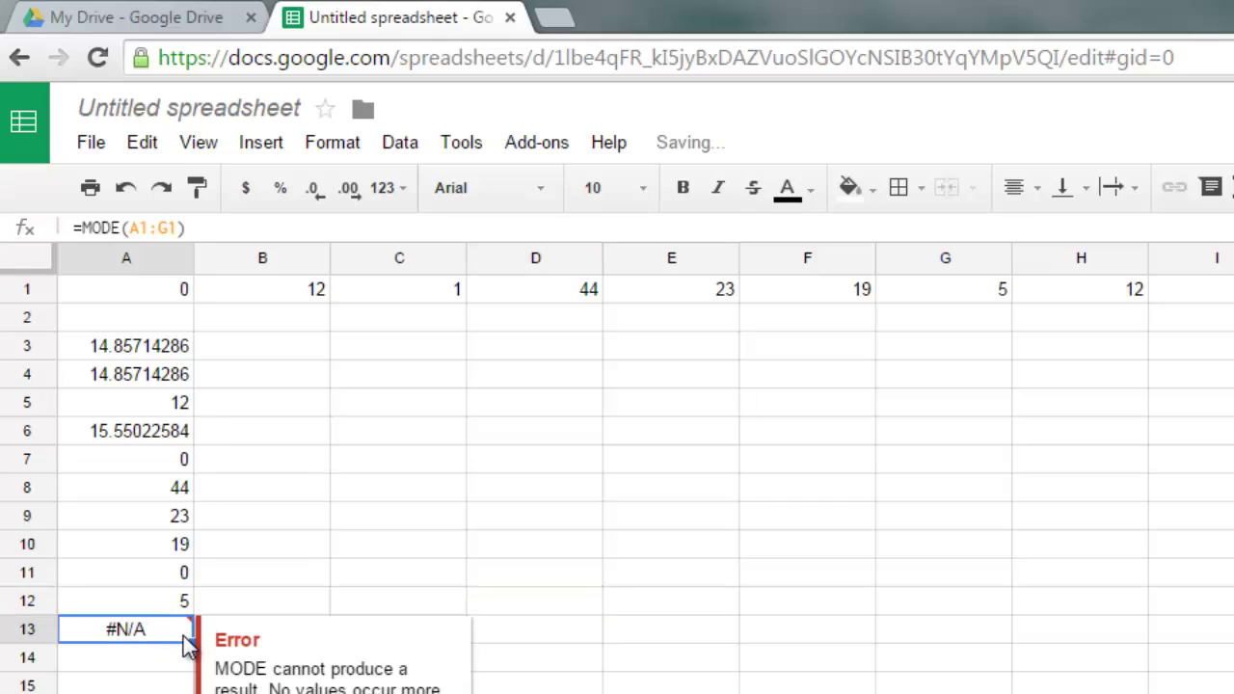
pyautogui.doubleClick(190, 642)
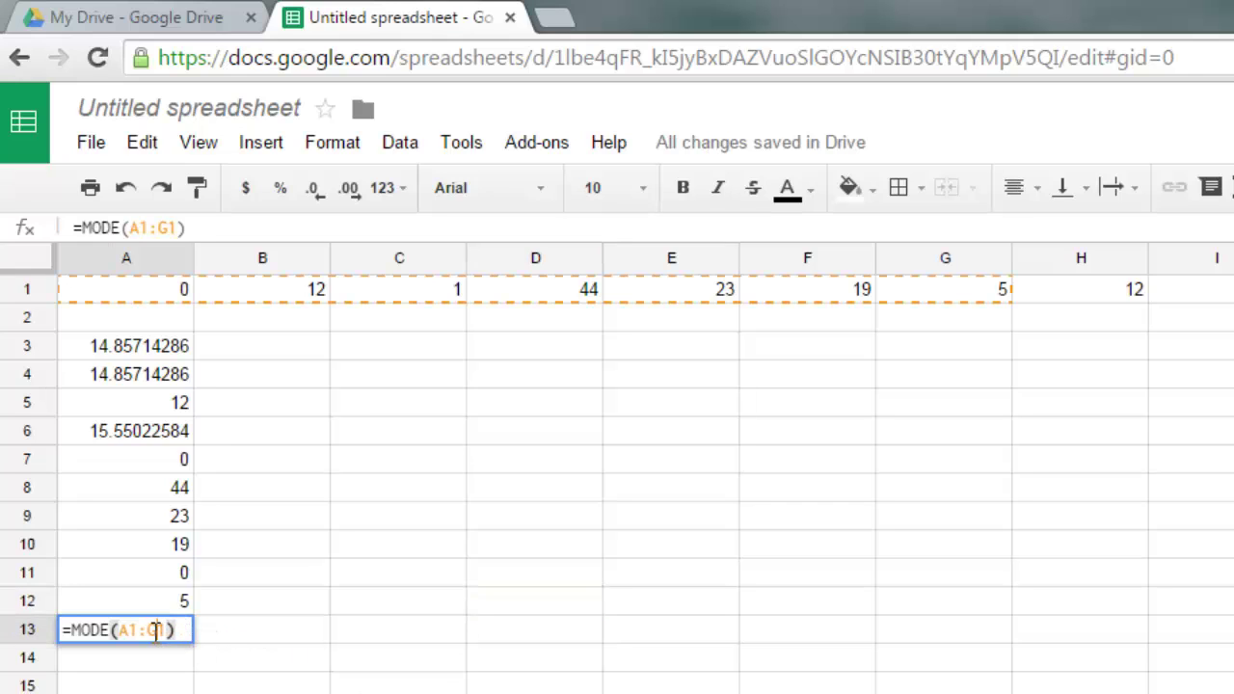
pyautogui.press('Left')
pyautogui.press('Left')
pyautogui.write('H')
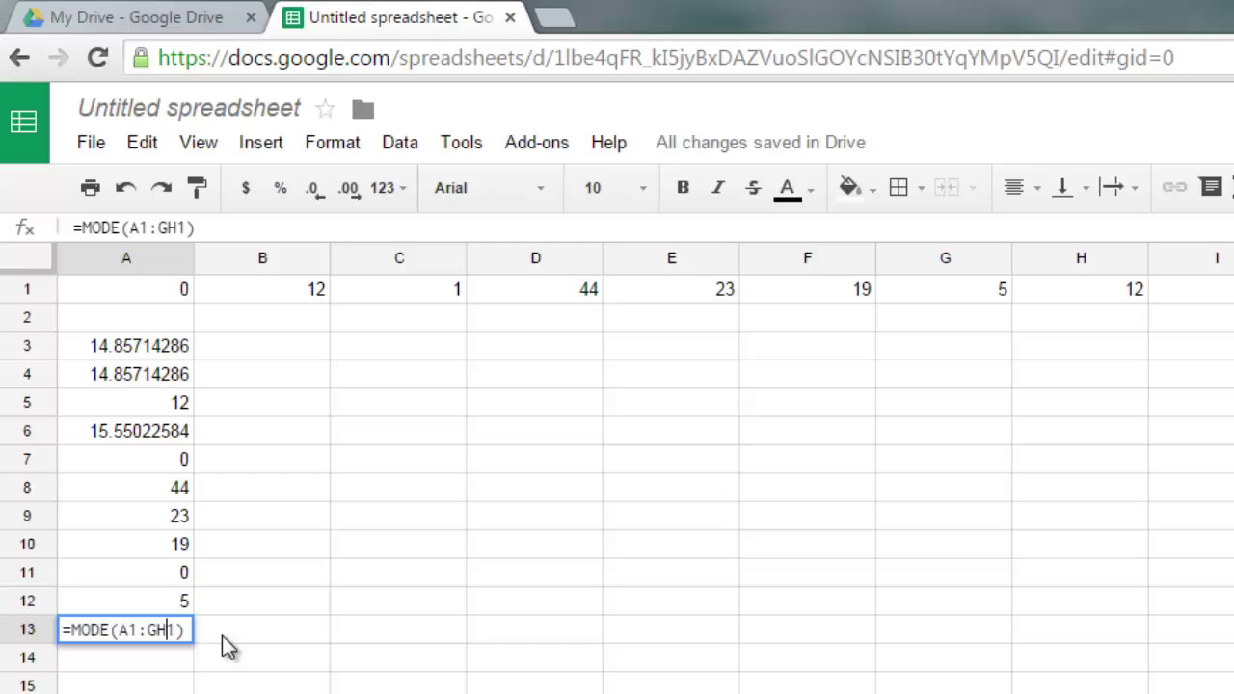
pyautogui.press('BackSpace')
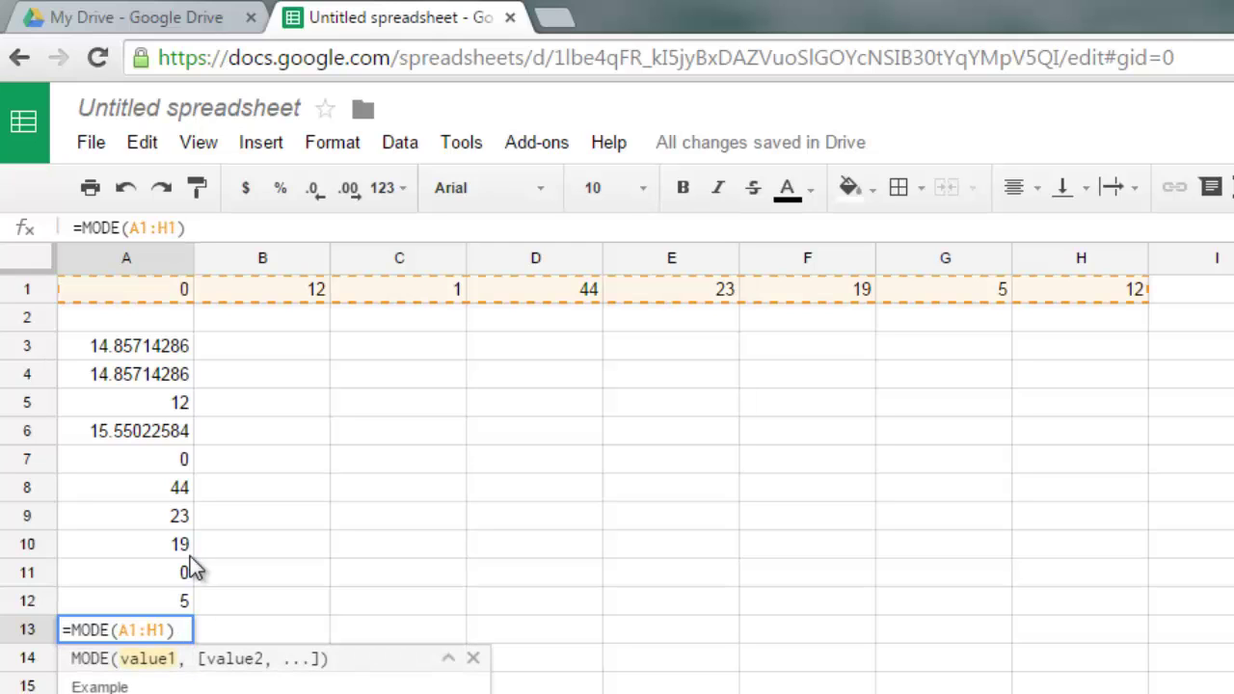
pyautogui.press('Return')
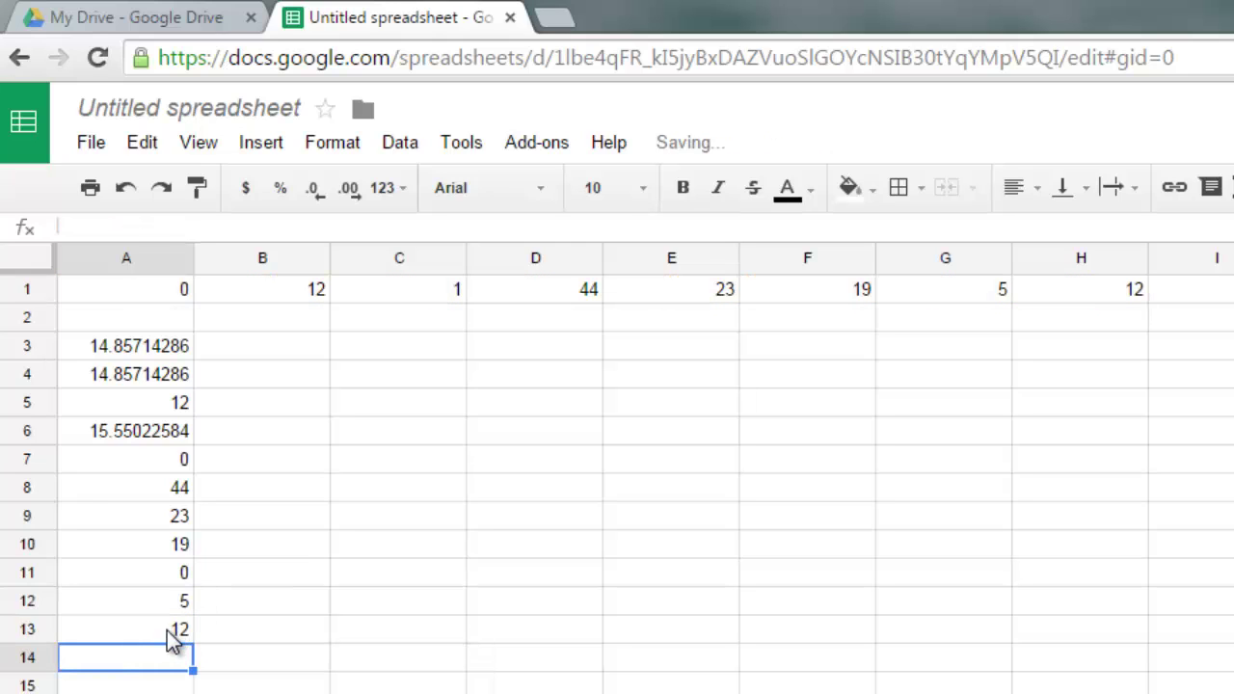
pyautogui.click(174, 628)
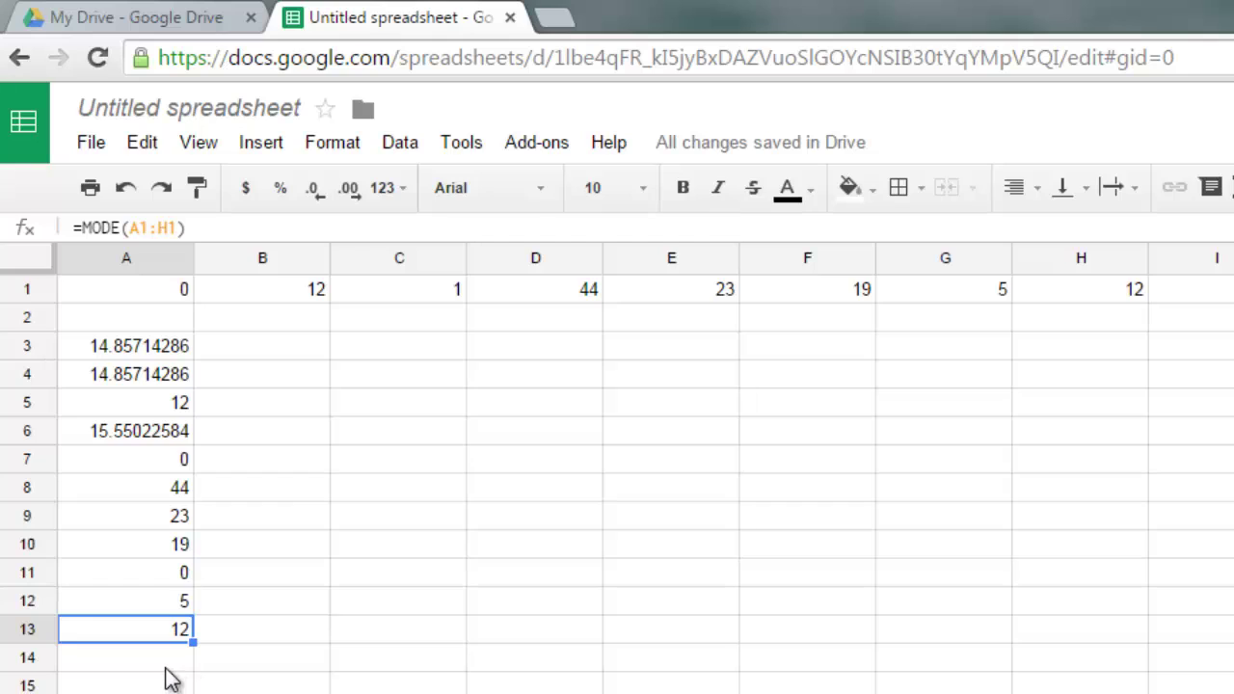